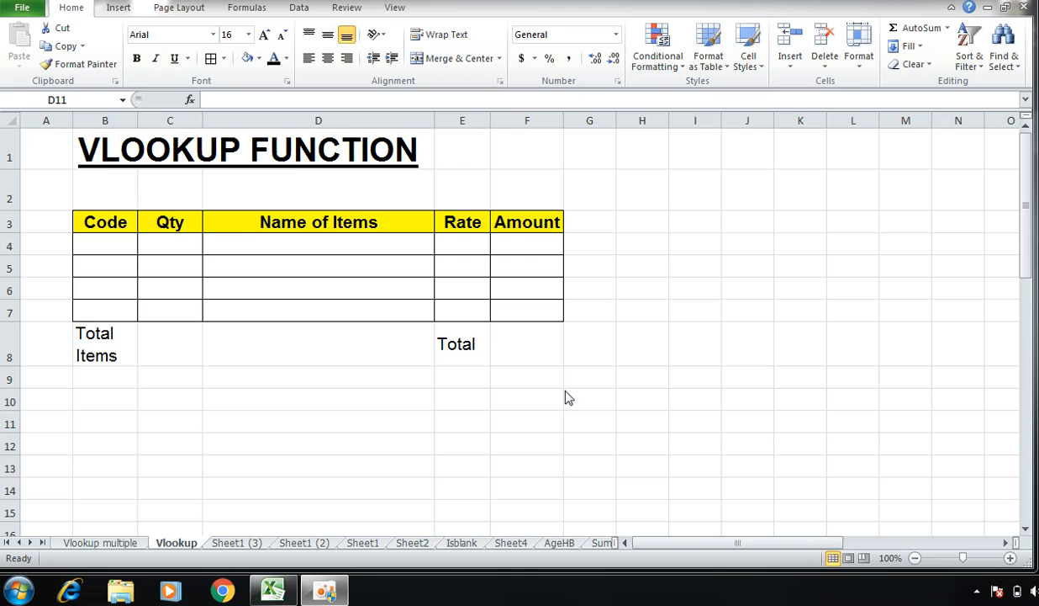
Step: Examine the Code, Name of Items and Rate columns of the item price list in X2:Z11
{"action": "left_click_drag", "start_coordinate": [705, 545], "coordinate": [967, 534]}
{"action": "left_click_drag", "start_coordinate": [688, 198], "coordinate": [692, 412]}
{"action": "left_click_drag", "start_coordinate": [771, 200], "coordinate": [807, 429]}
{"action": "left_click_drag", "start_coordinate": [928, 200], "coordinate": [967, 421]}
{"action": "left_click_drag", "start_coordinate": [689, 198], "coordinate": [957, 422]}
{"action": "left_click", "coordinate": [804, 268]}
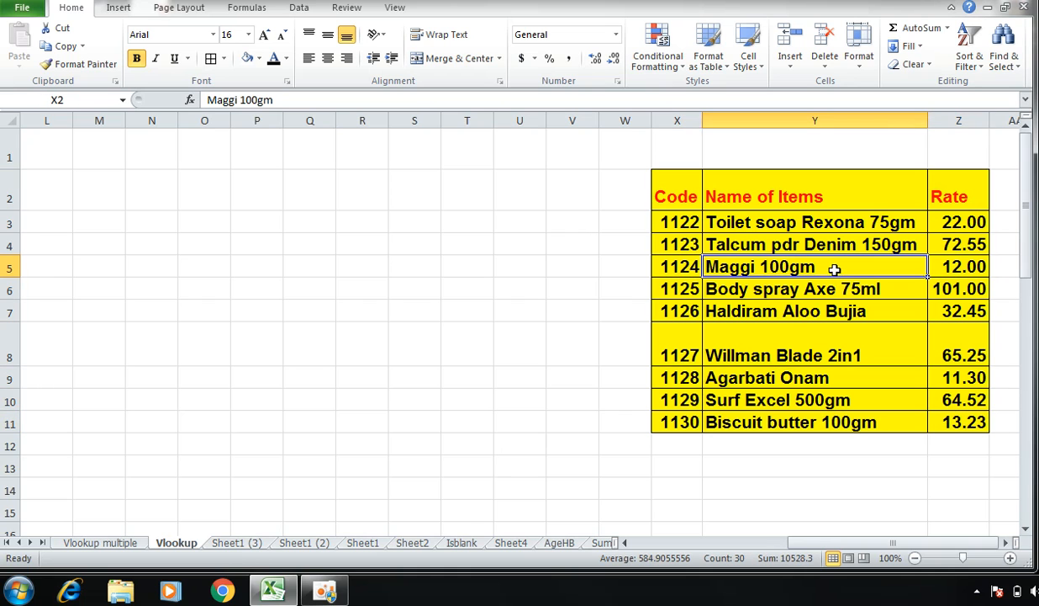
Step: Review how each code in the price list matches its item name and rate, checking the first and last item rows
{"action": "left_click", "coordinate": [682, 220]}
{"action": "left_click", "coordinate": [741, 221]}
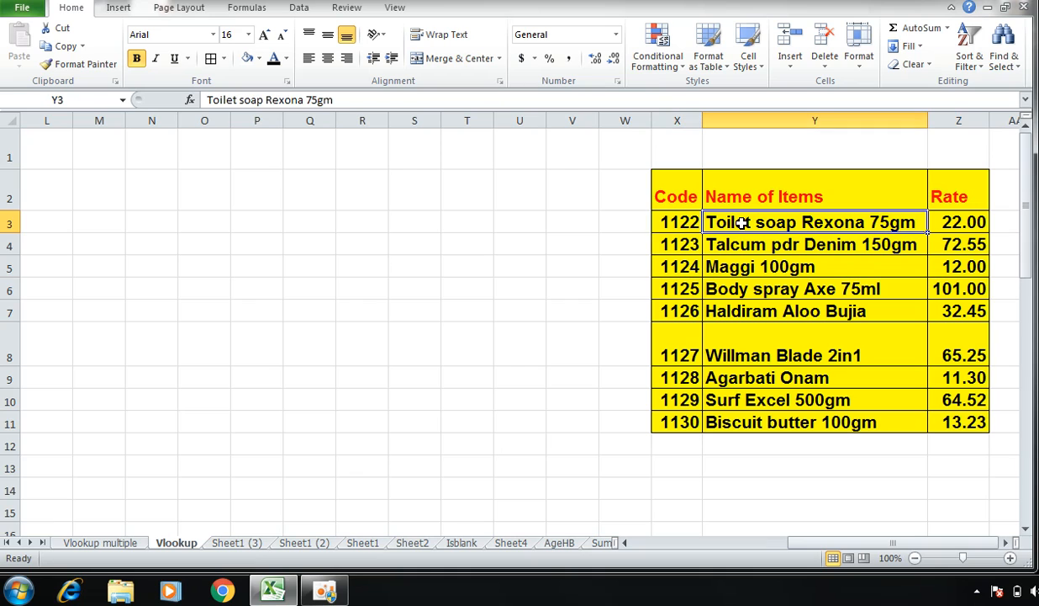
{"action": "left_click", "coordinate": [951, 222]}
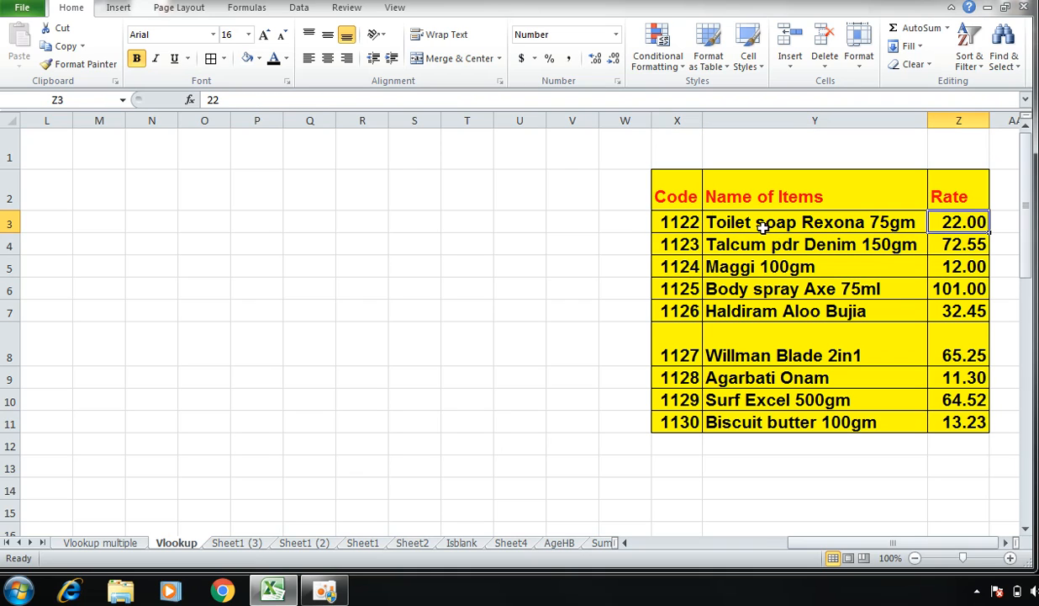
{"action": "left_click_drag", "start_coordinate": [680, 190], "coordinate": [954, 417]}
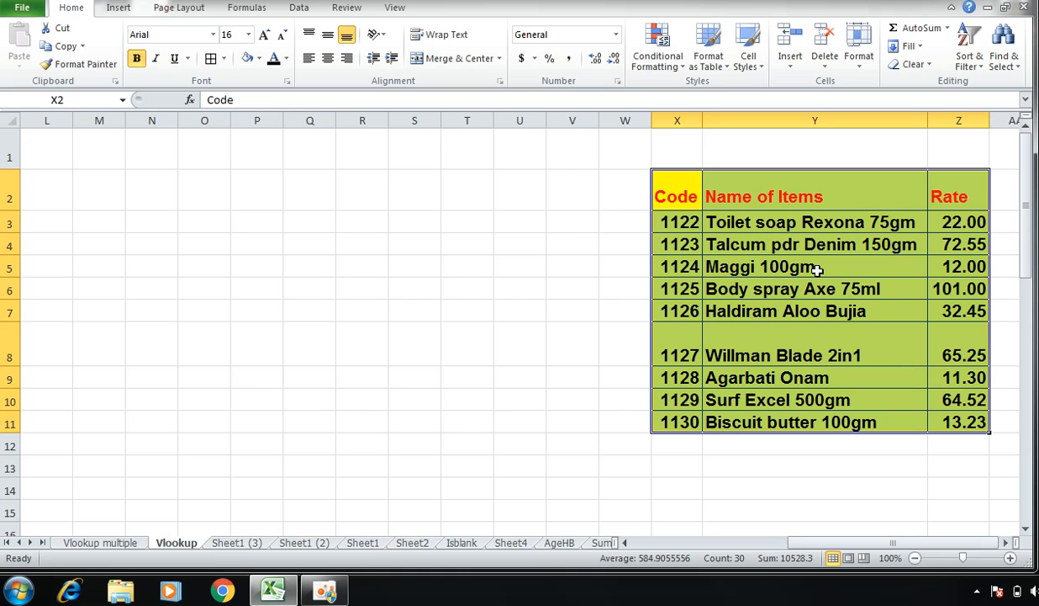
{"action": "left_click", "coordinate": [675, 217]}
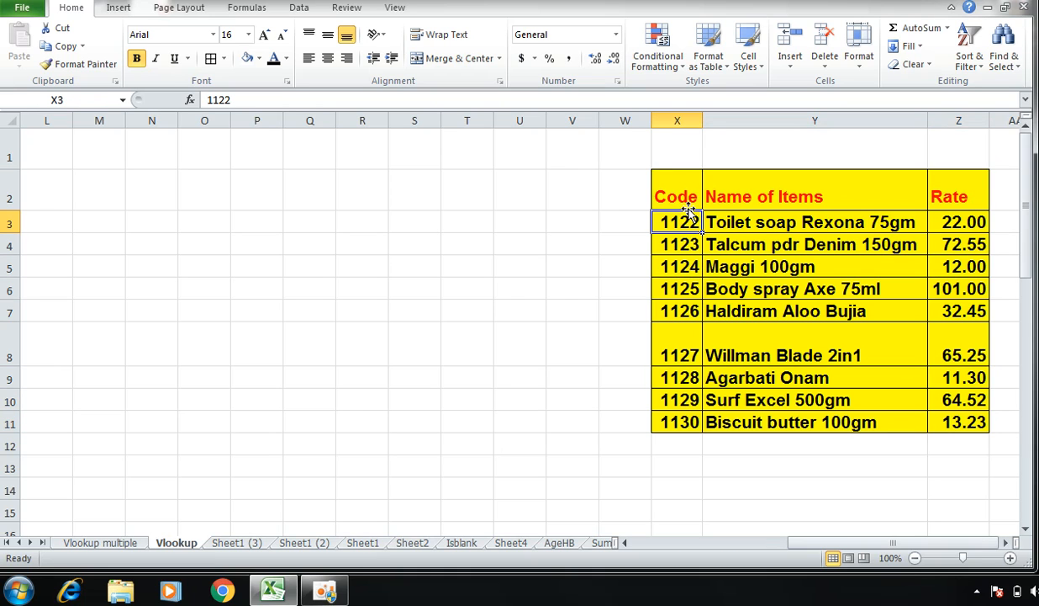
{"action": "left_click_drag", "start_coordinate": [685, 200], "coordinate": [959, 422]}
{"action": "left_click", "coordinate": [875, 420]}
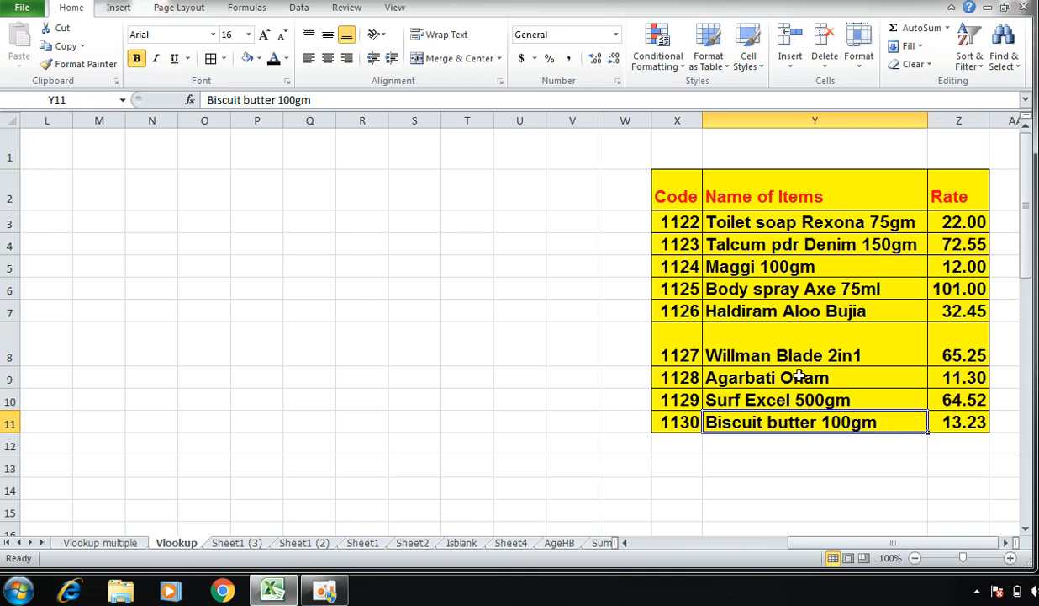
{"action": "left_click", "coordinate": [689, 222]}
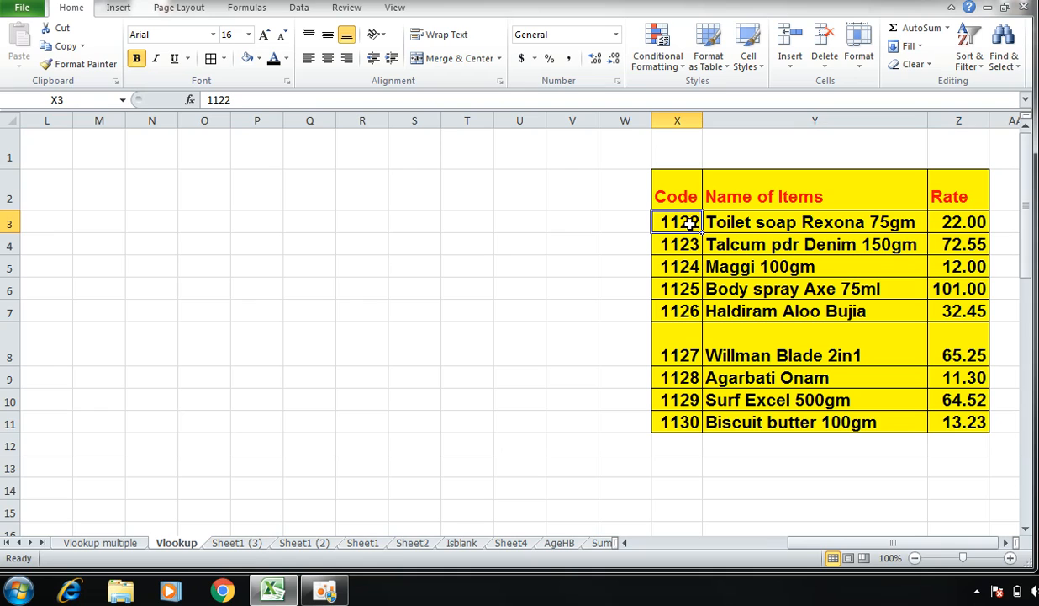
{"action": "left_click", "coordinate": [745, 221]}
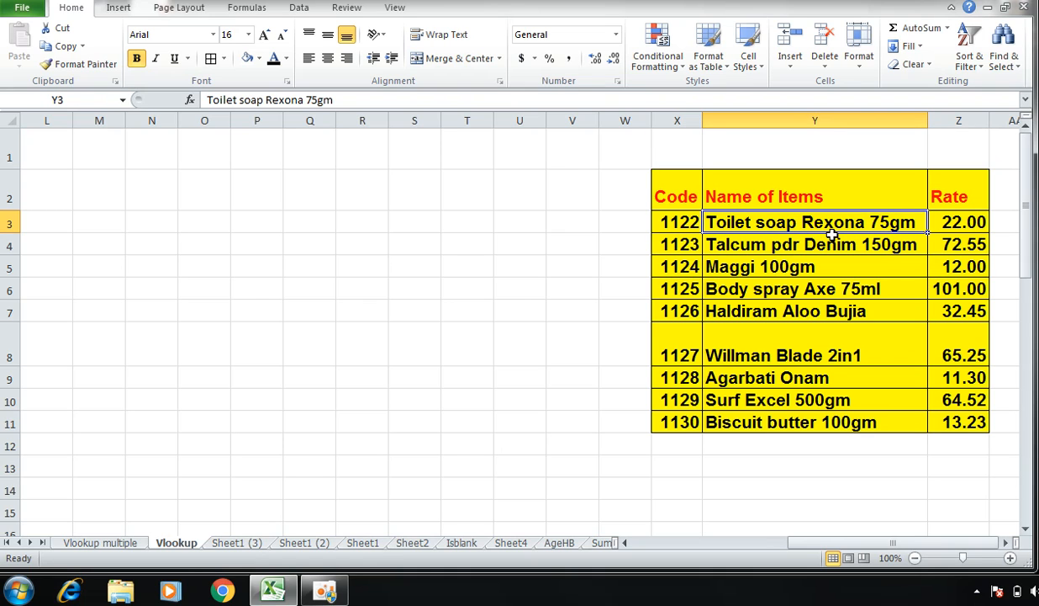
{"action": "left_click", "coordinate": [931, 217]}
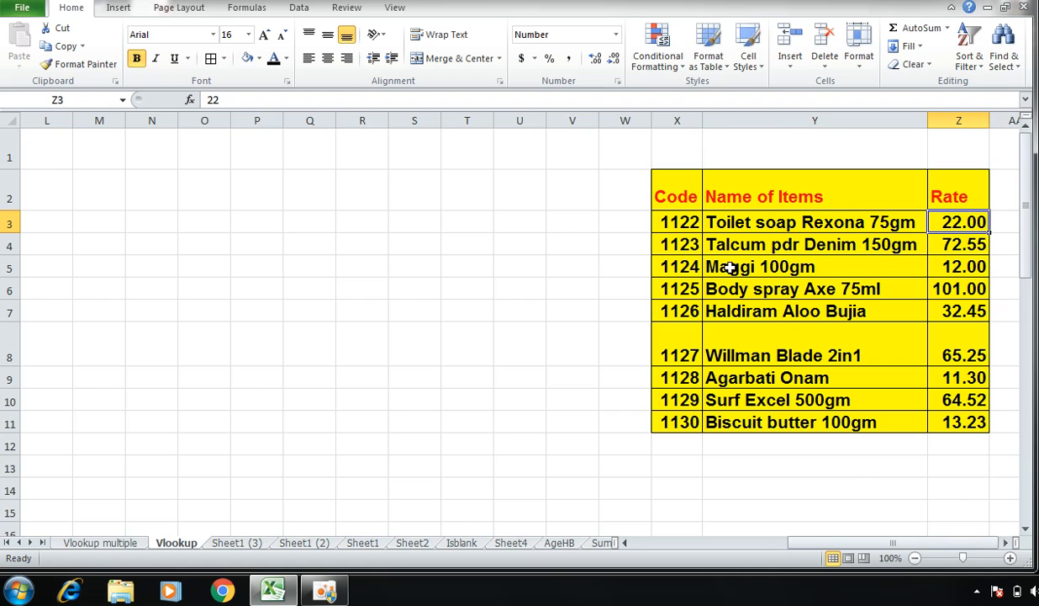
{"action": "left_click_drag", "start_coordinate": [677, 196], "coordinate": [959, 423]}
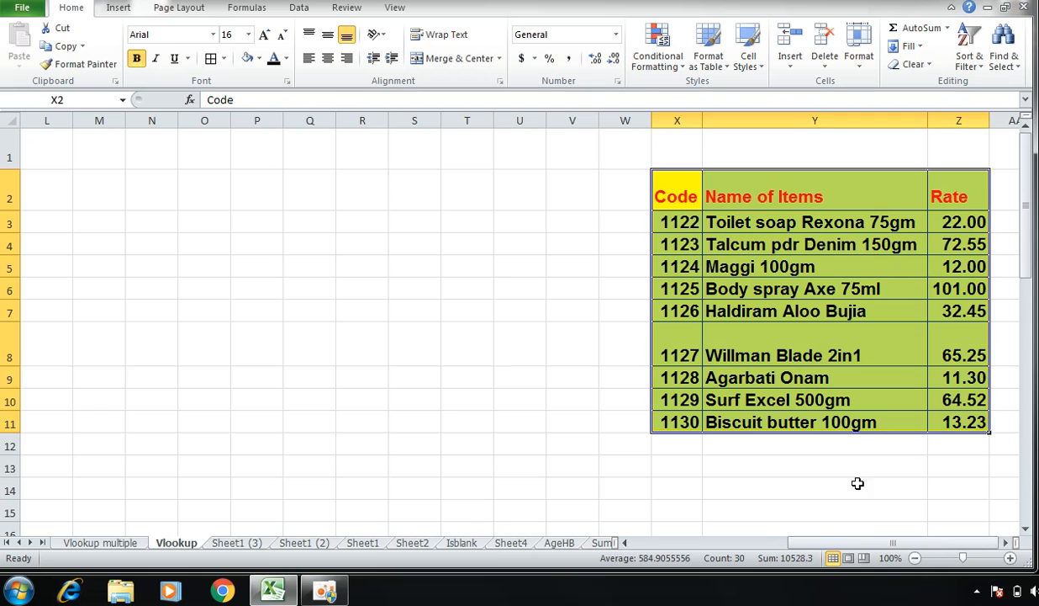
{"action": "left_click", "coordinate": [687, 423]}
{"action": "left_click", "coordinate": [726, 416]}
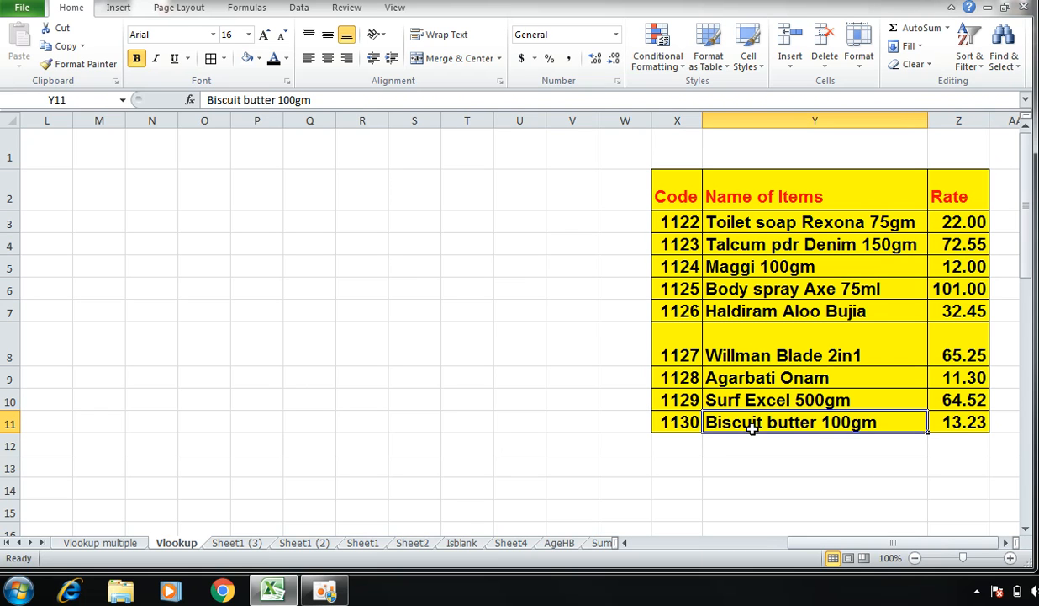
{"action": "left_click", "coordinate": [958, 420]}
Step: Examine the Code, Qty, Name of Items, Rate and Amount columns of the billing table, including the Amount formula in F4
{"action": "left_click_drag", "start_coordinate": [905, 548], "coordinate": [730, 548]}
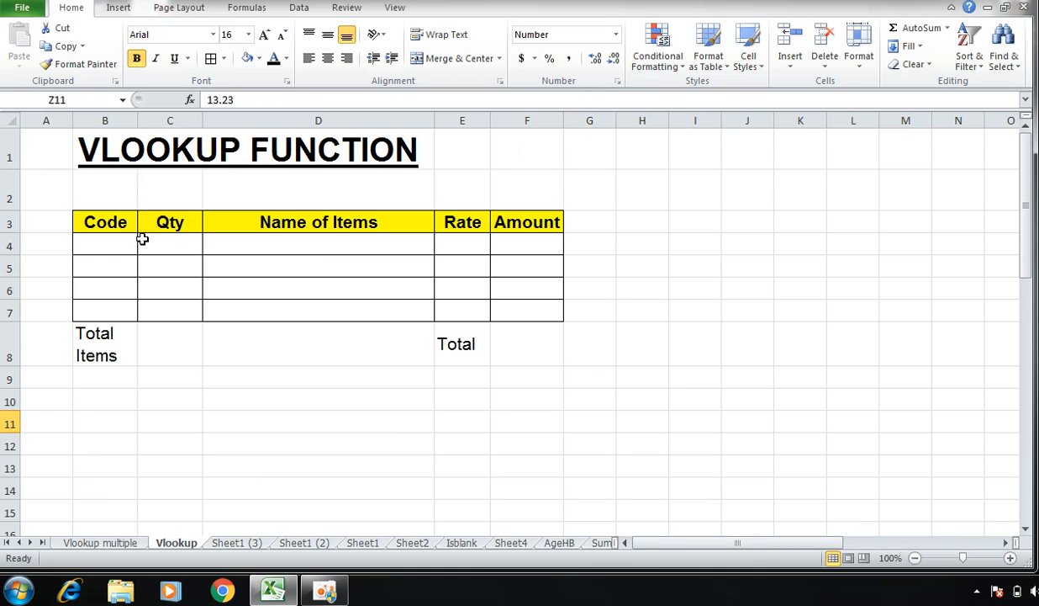
{"action": "left_click_drag", "start_coordinate": [112, 221], "coordinate": [181, 247]}
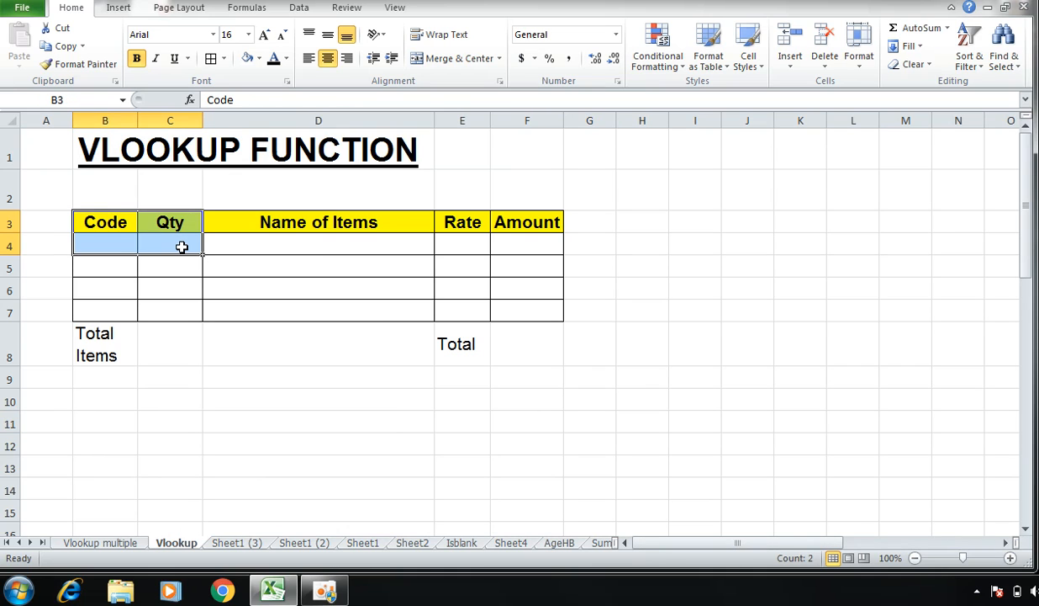
{"action": "left_click", "coordinate": [104, 228]}
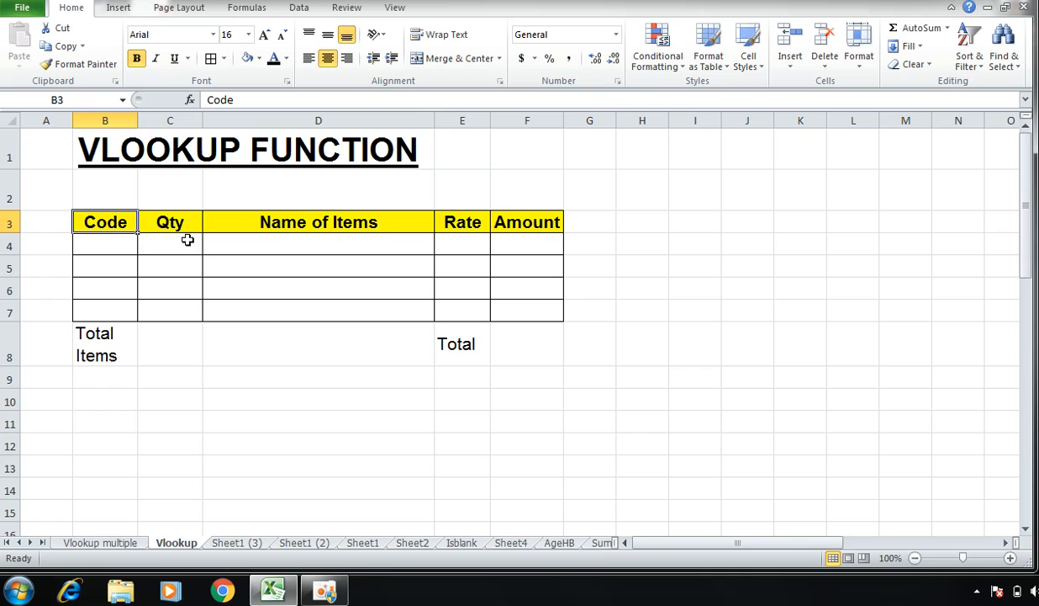
{"action": "left_click_drag", "start_coordinate": [120, 226], "coordinate": [169, 292]}
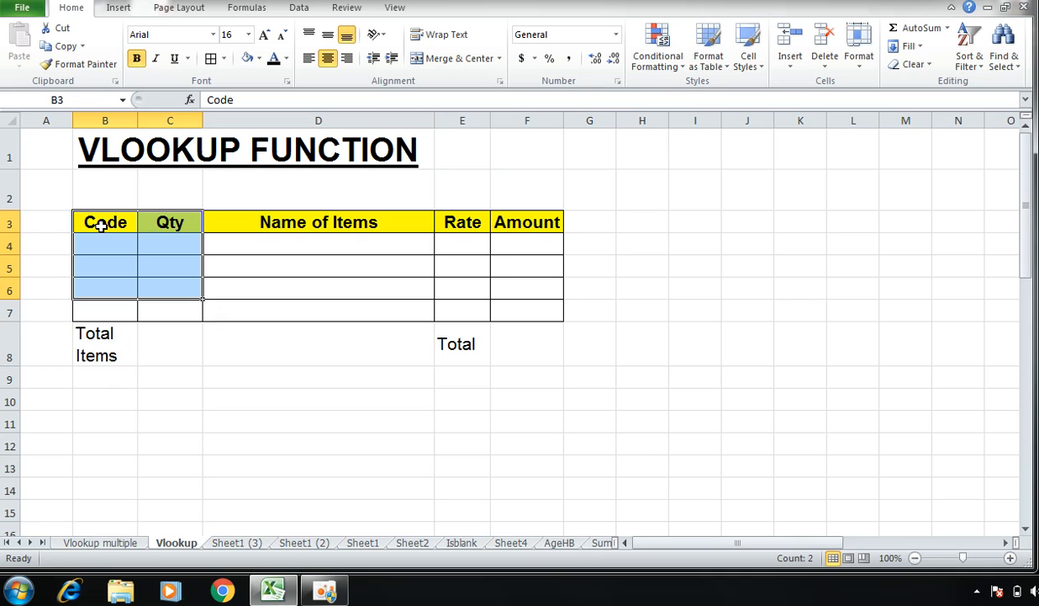
{"action": "left_click", "coordinate": [102, 223]}
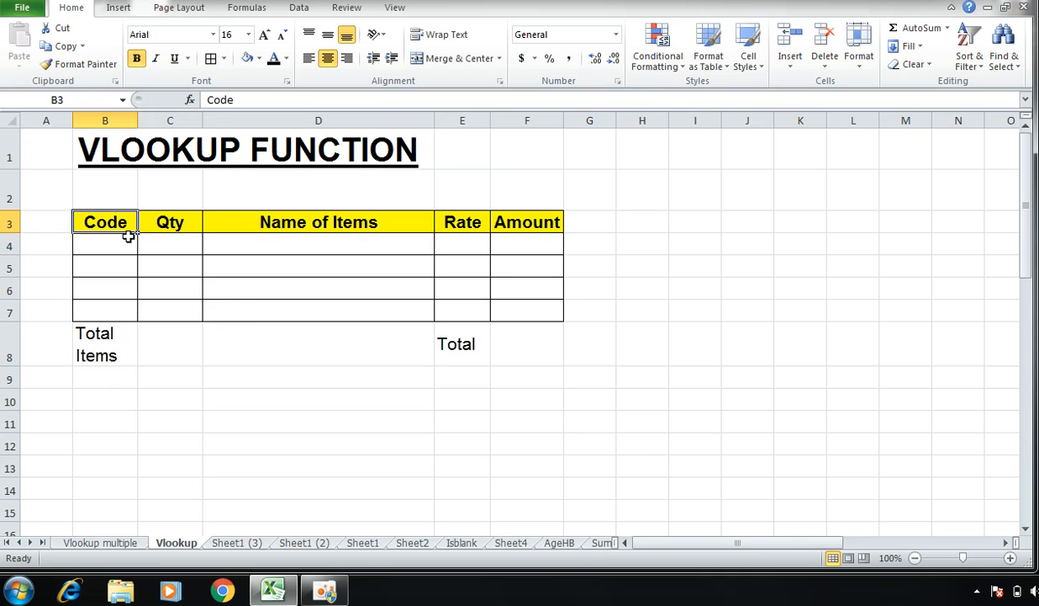
{"action": "left_click", "coordinate": [296, 242]}
{"action": "left_click", "coordinate": [466, 242]}
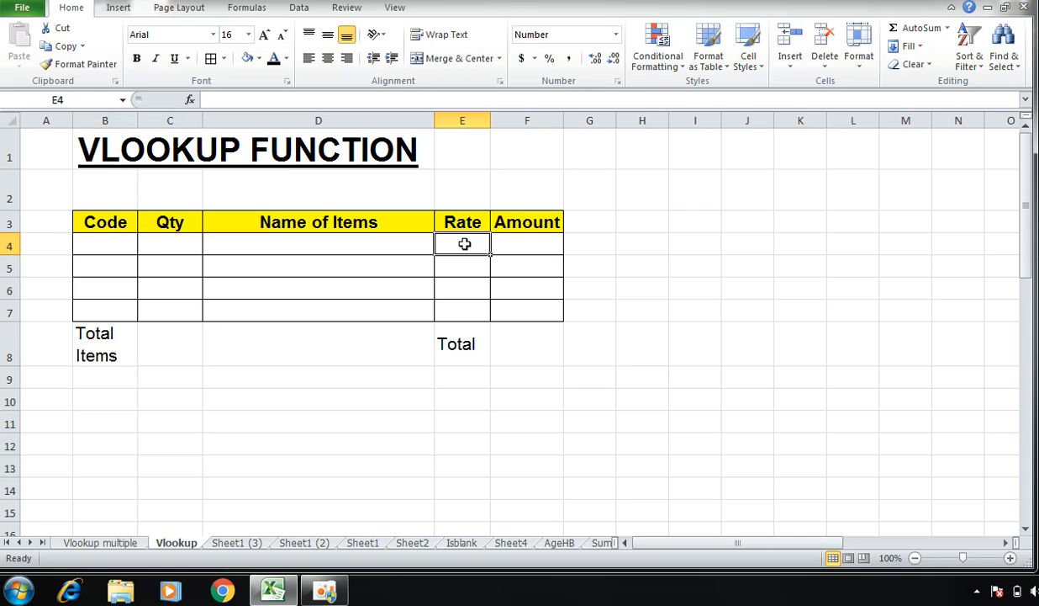
{"action": "left_click", "coordinate": [170, 247]}
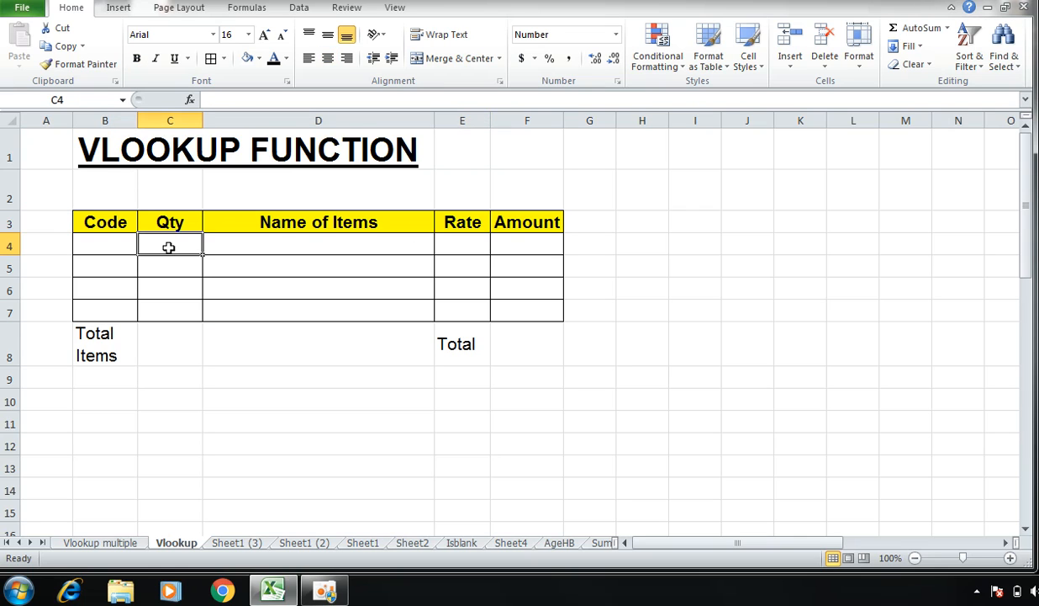
{"action": "left_click", "coordinate": [551, 242]}
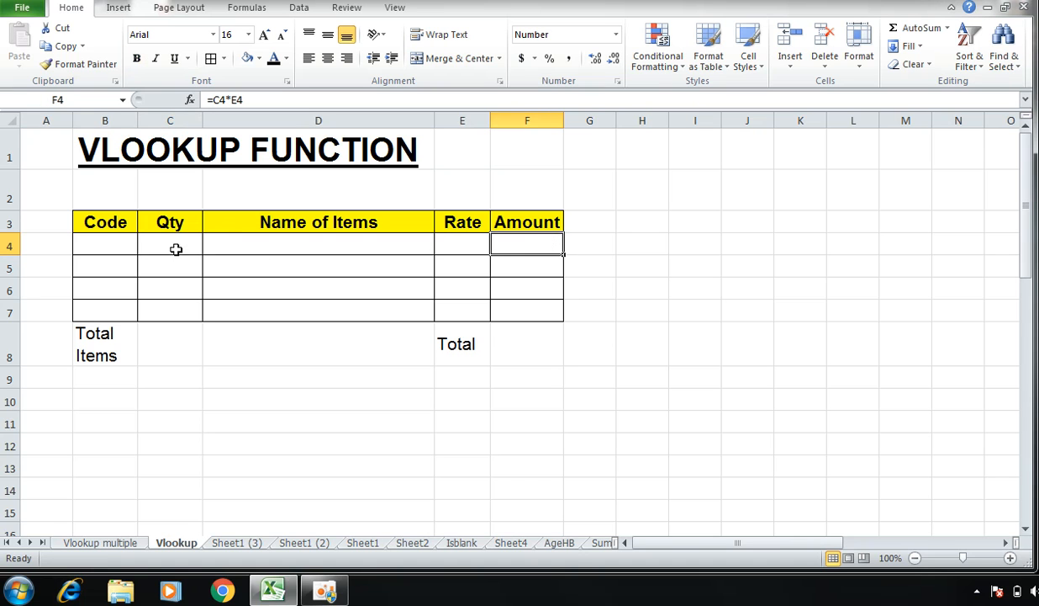
Step: Dismiss the Windows color scheme prompt and review the empty entry cells of the billing table
{"action": "left_click", "coordinate": [101, 246]}
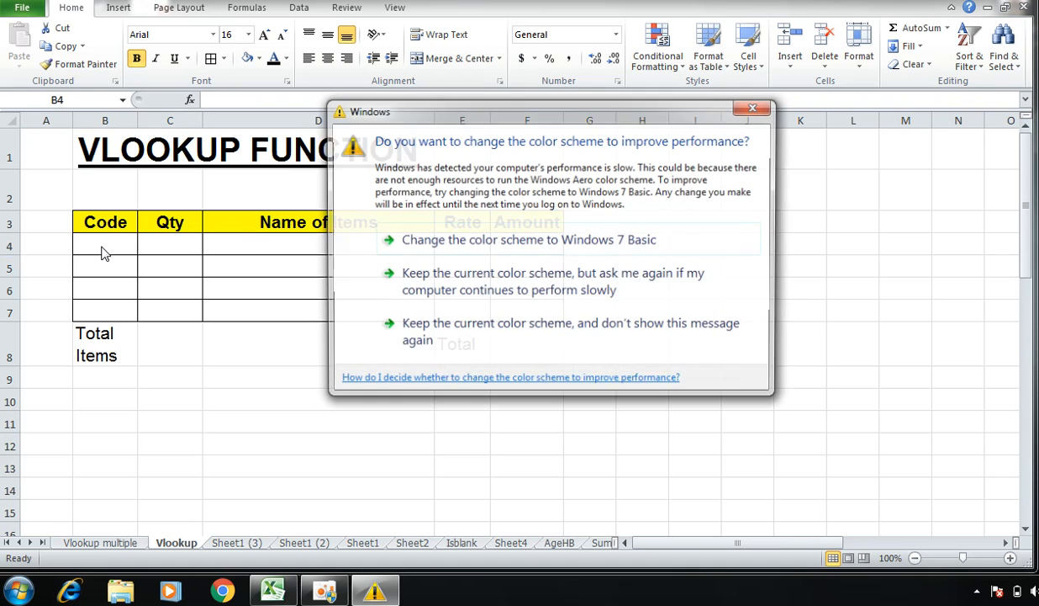
{"action": "left_click", "coordinate": [737, 109]}
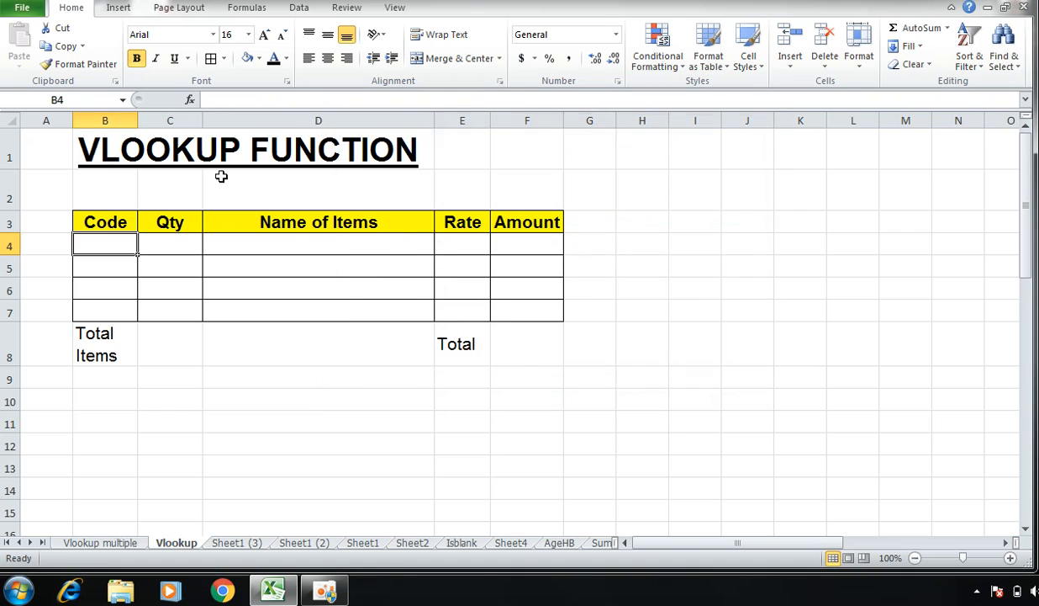
{"action": "left_click", "coordinate": [169, 248]}
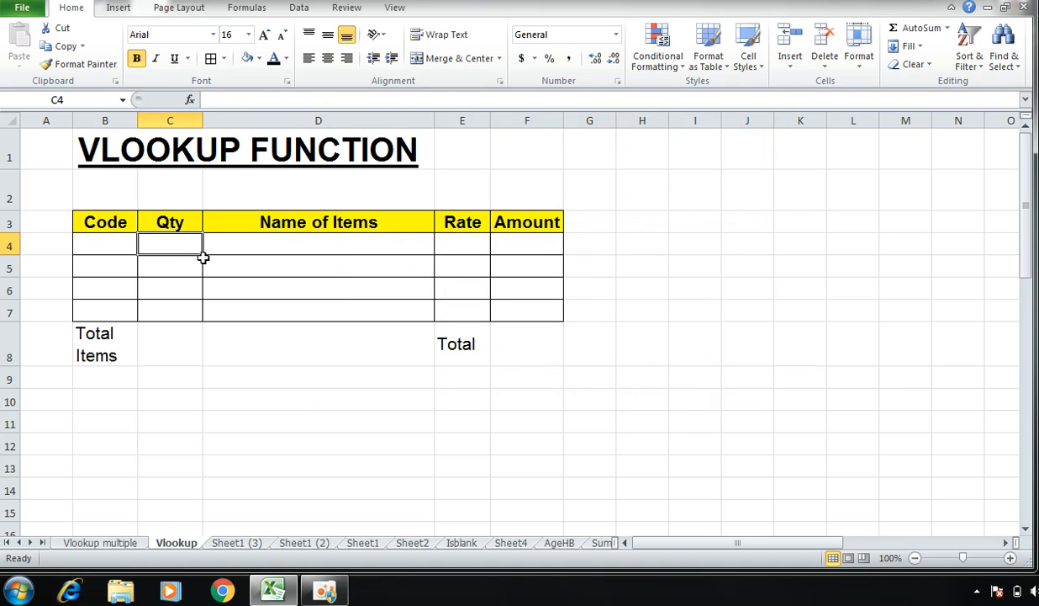
{"action": "left_click", "coordinate": [298, 247]}
{"action": "left_click", "coordinate": [446, 241]}
{"action": "left_click", "coordinate": [539, 240]}
{"action": "left_click_drag", "start_coordinate": [381, 237], "coordinate": [523, 267]}
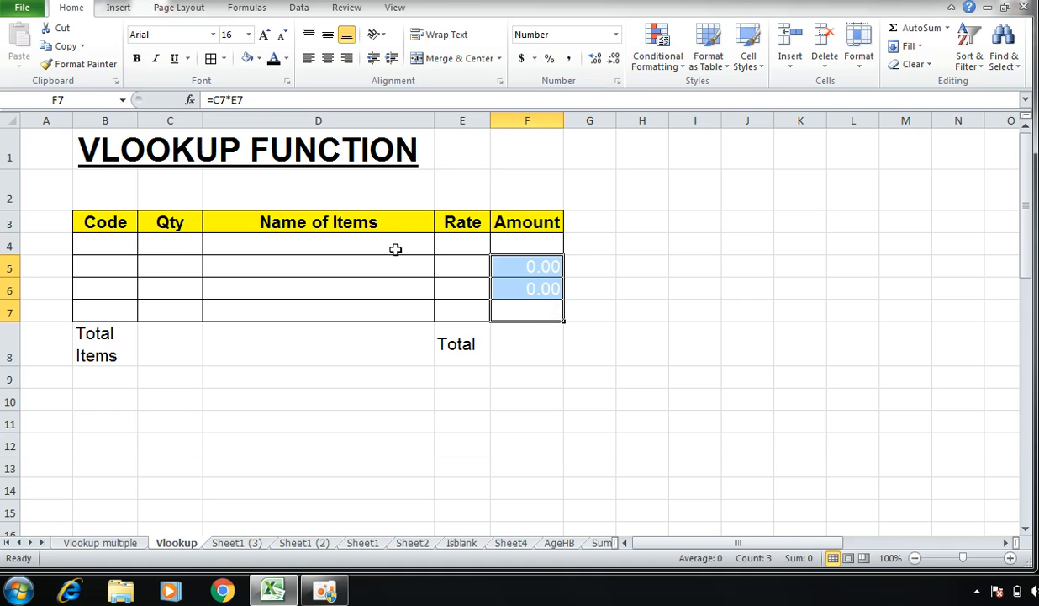
{"action": "left_click", "coordinate": [394, 246]}
{"action": "left_click", "coordinate": [307, 283]}
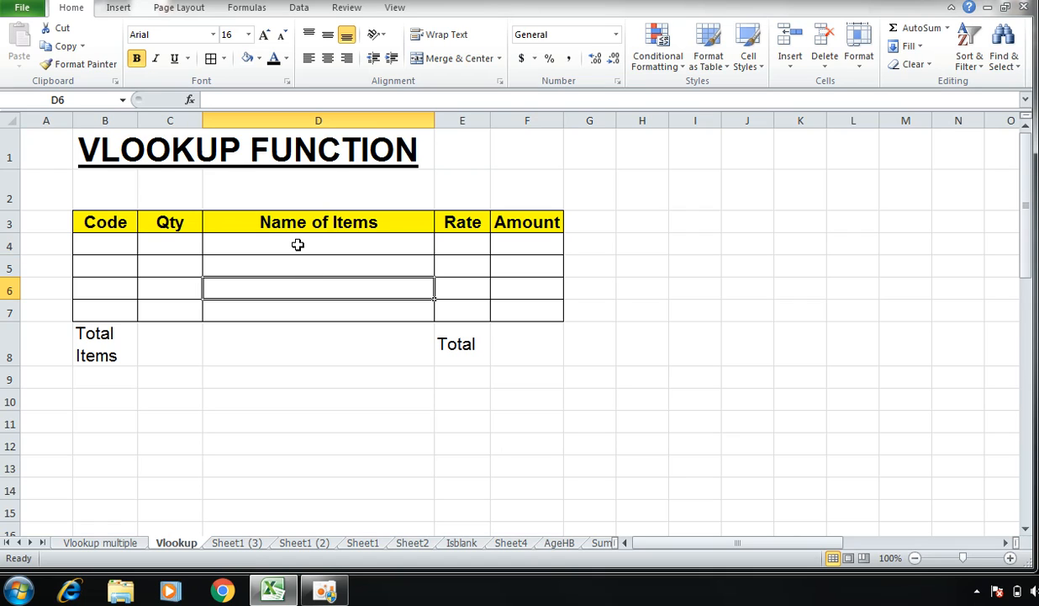
Step: Start a VLOOKUP formula in D4, the first Name of Items cell, with code cell B4 as the lookup value
{"action": "left_click", "coordinate": [297, 245]}
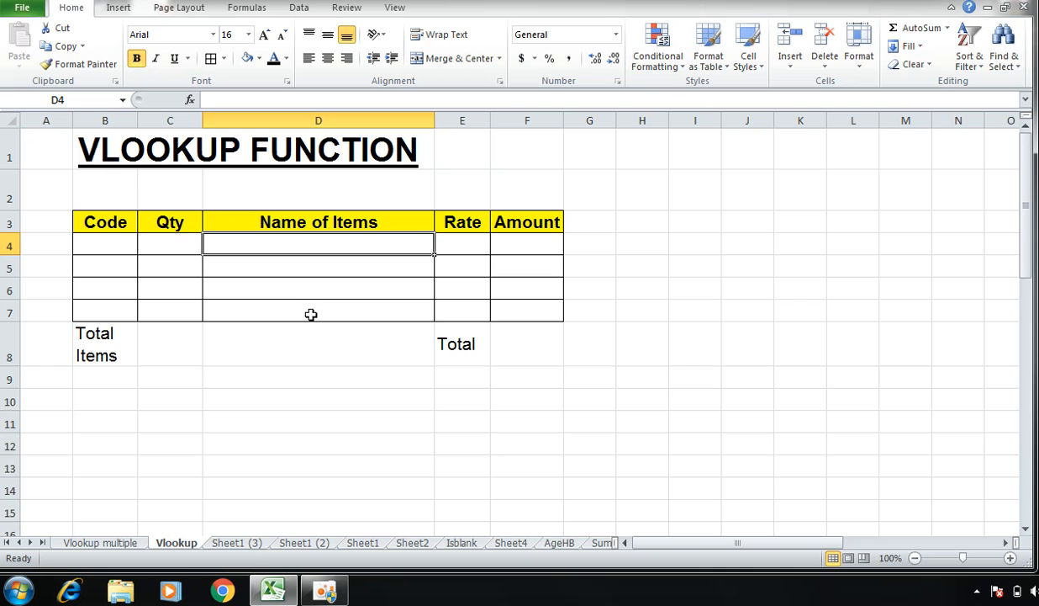
{"action": "type", "text": "="}
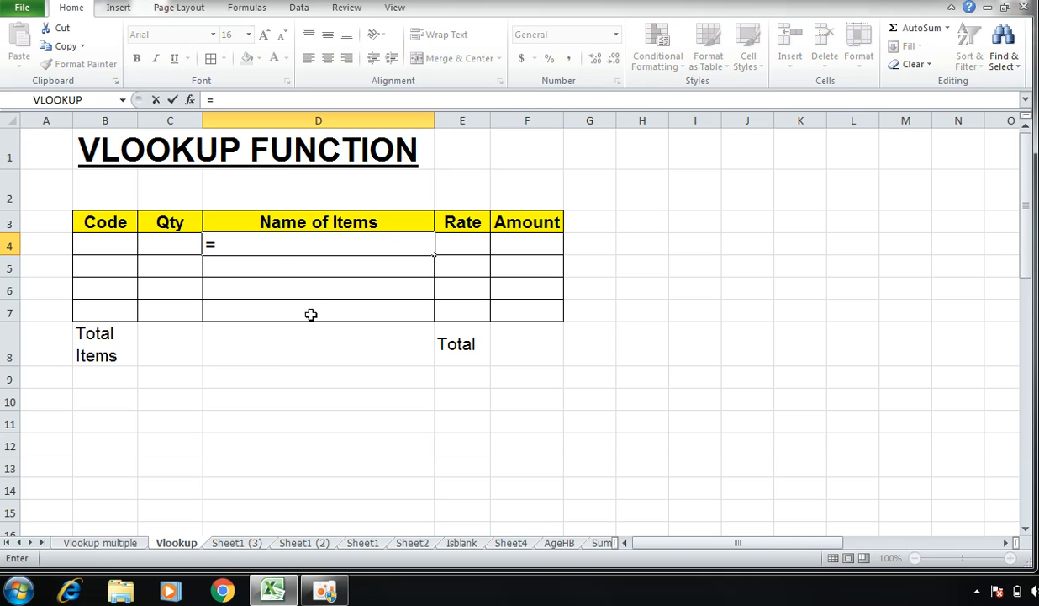
{"action": "type", "text": "vlo"}
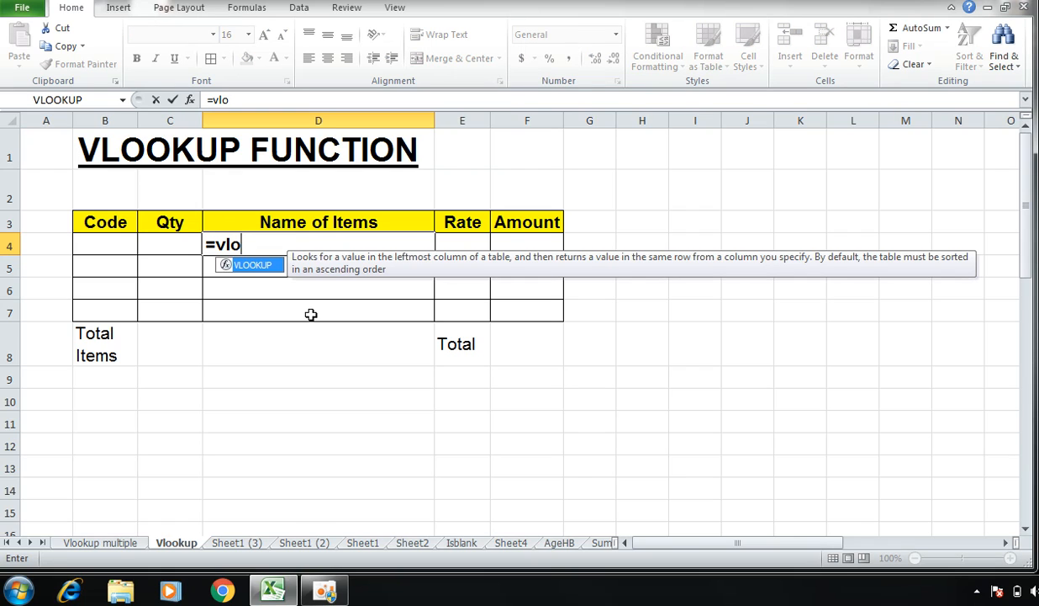
{"action": "double_click", "coordinate": [264, 268]}
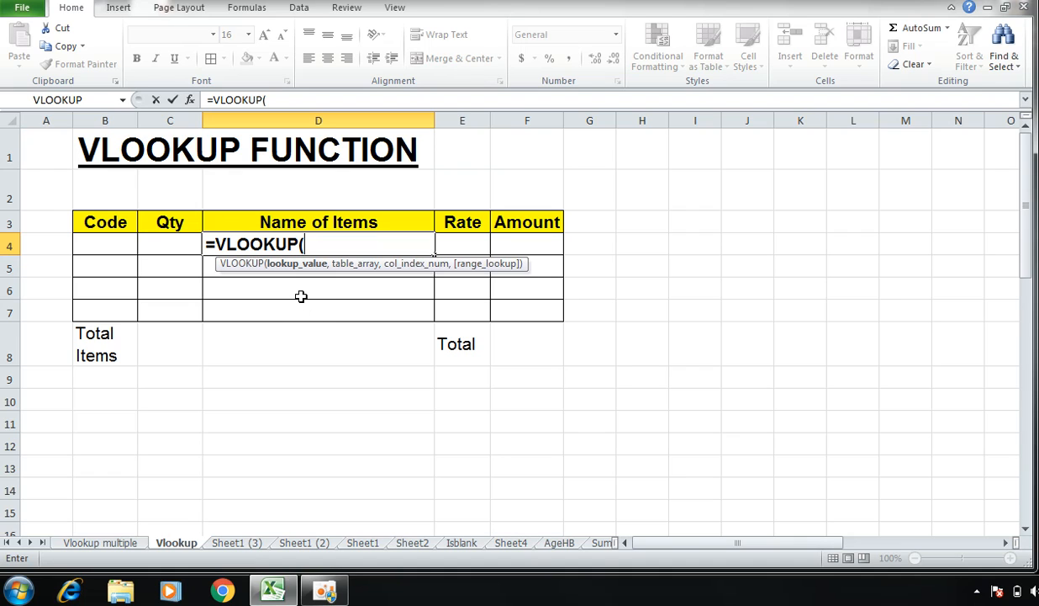
{"action": "left_click", "coordinate": [121, 247]}
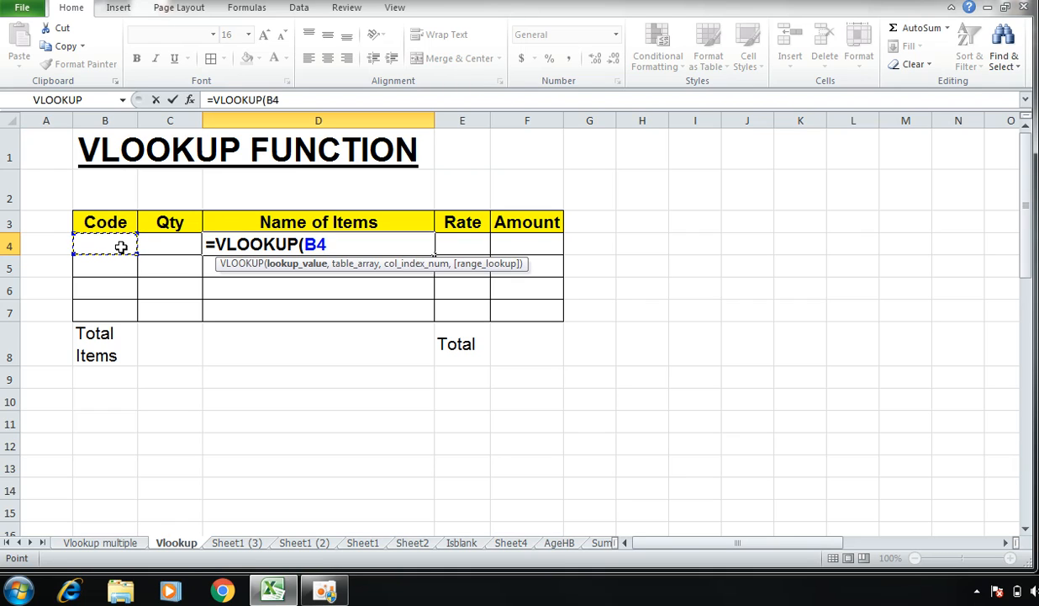
{"action": "type", "text": ","}
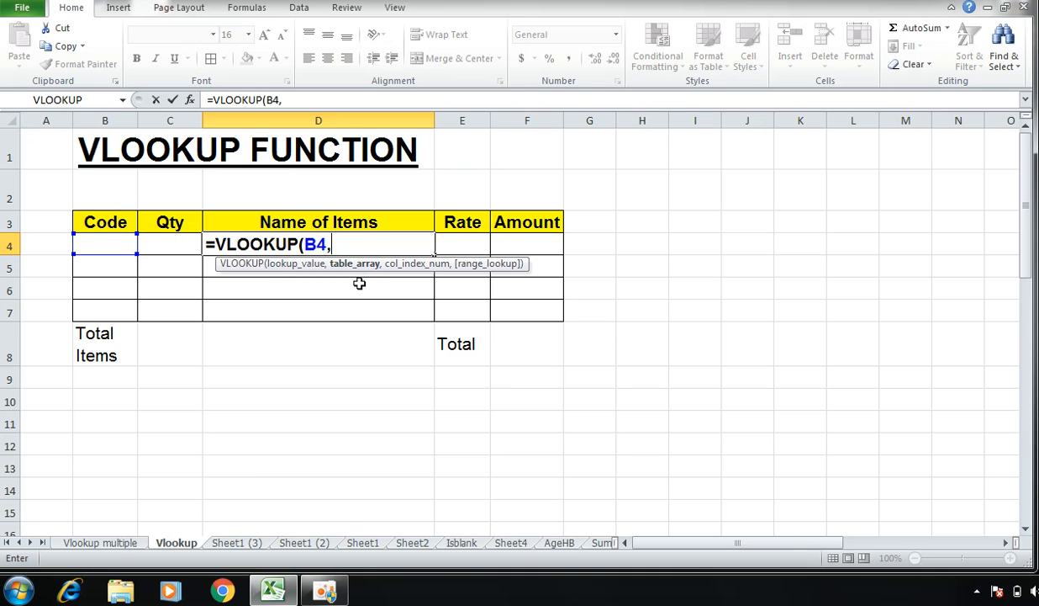
Step: Add the price list range X2:Z11 as the formula's table array, followed by a comma for the column index argument
{"action": "left_click_drag", "start_coordinate": [710, 544], "coordinate": [862, 545]}
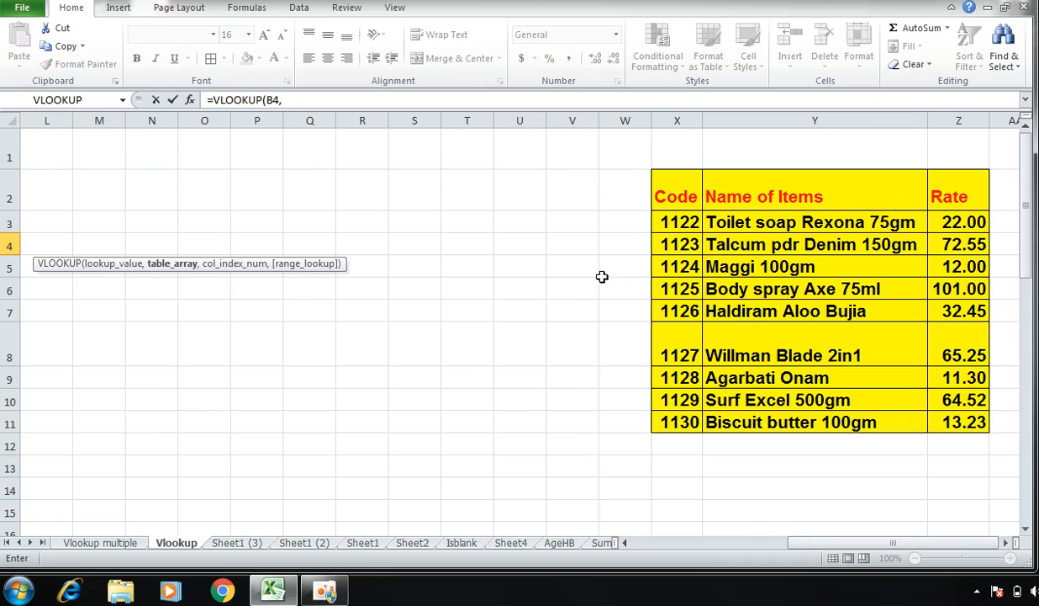
{"action": "left_click_drag", "start_coordinate": [671, 194], "coordinate": [959, 422]}
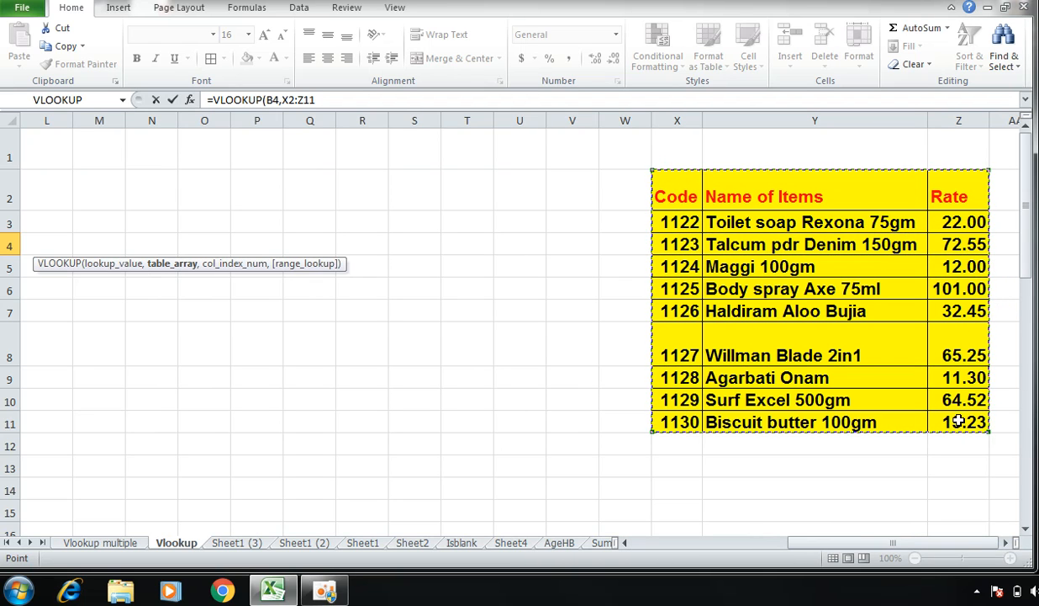
{"action": "left_click_drag", "start_coordinate": [847, 545], "coordinate": [662, 543]}
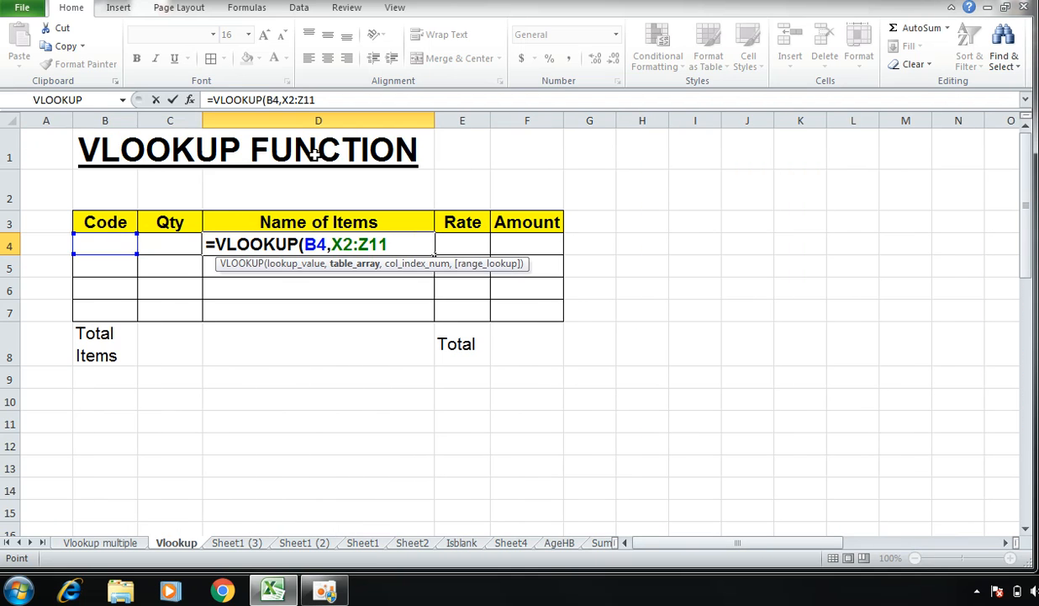
{"action": "left_click", "coordinate": [321, 101]}
{"action": "type", "text": ","}
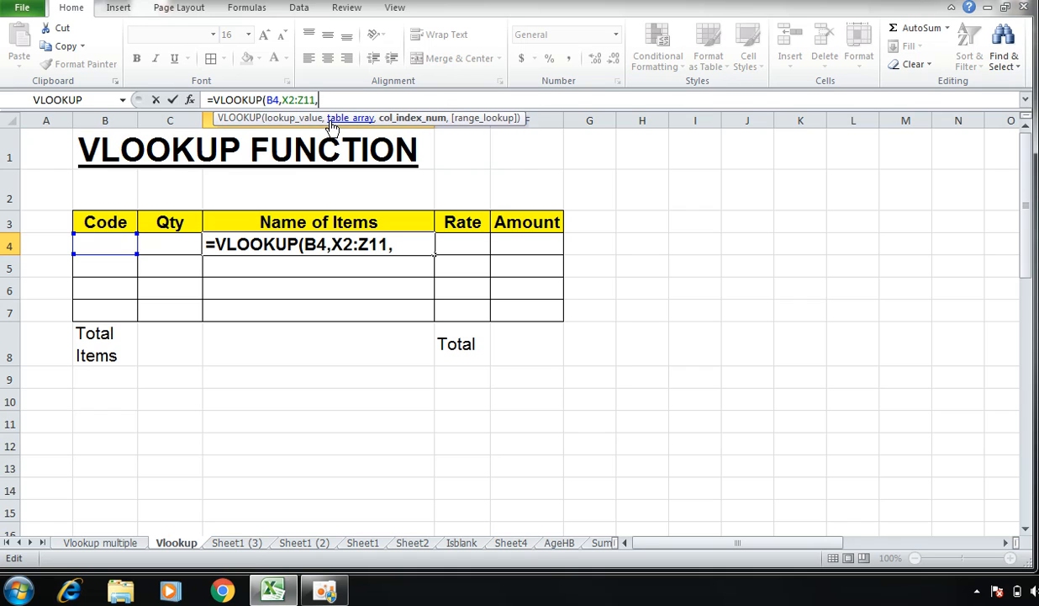
{"action": "left_click", "coordinate": [395, 244]}
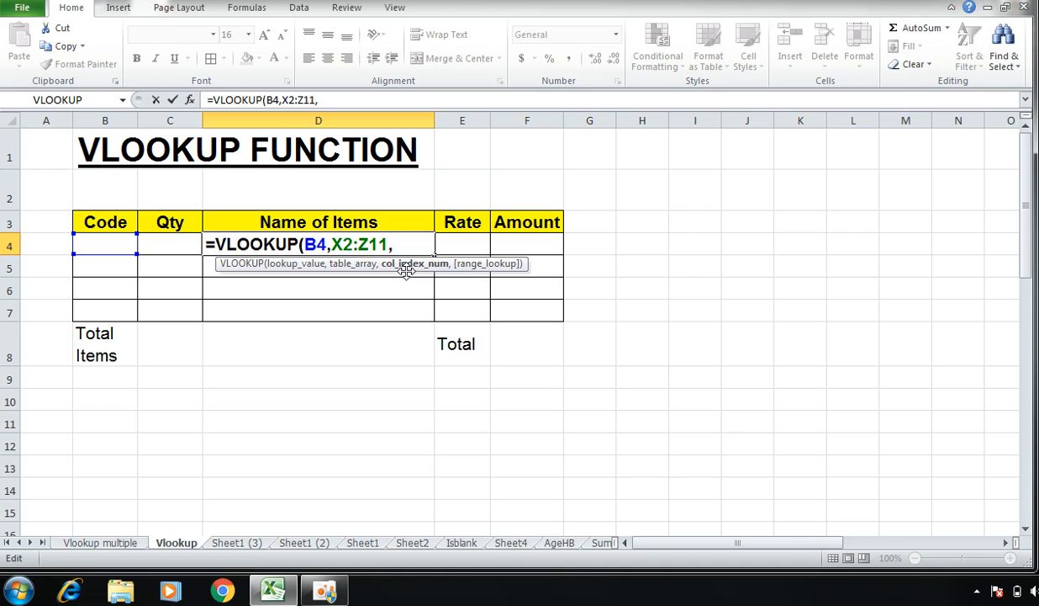
Step: Set the D4 formula's column index to 2, the Name of Items column of the price list, followed by a comma
{"action": "left_click_drag", "start_coordinate": [722, 543], "coordinate": [918, 545]}
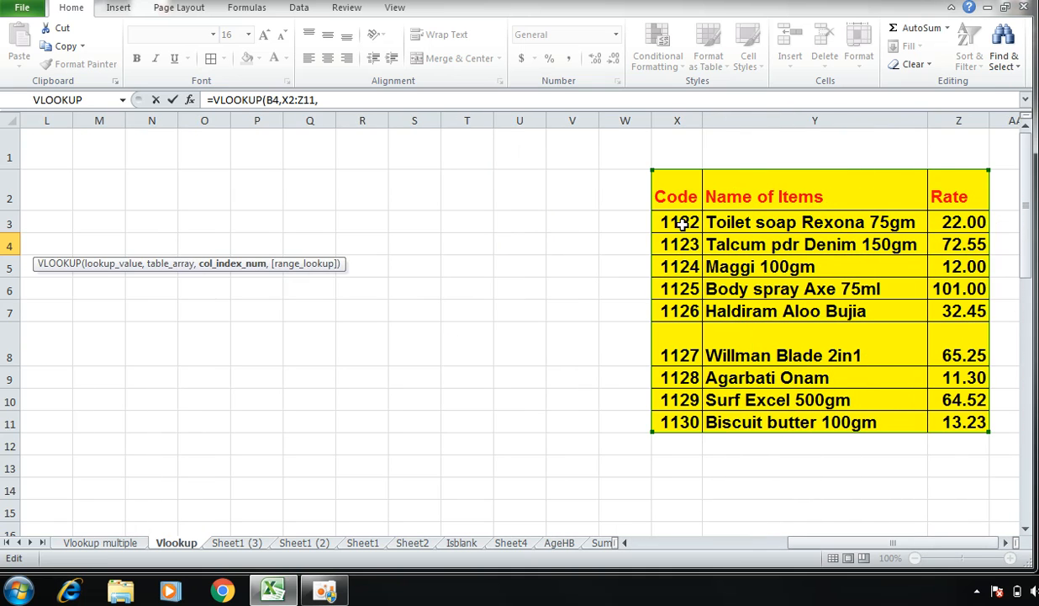
{"action": "left_click_drag", "start_coordinate": [857, 543], "coordinate": [697, 543]}
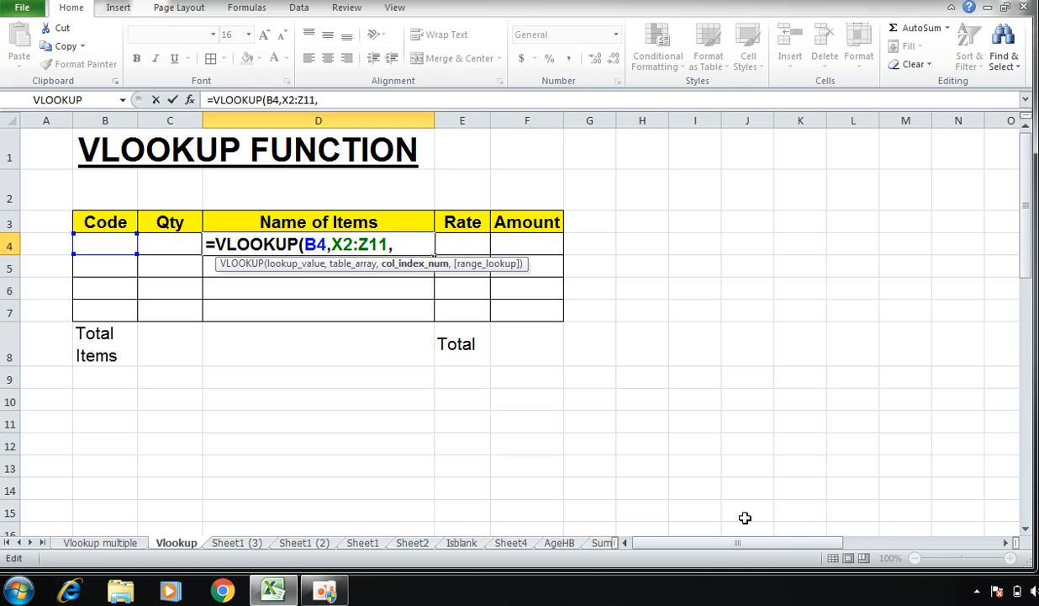
{"action": "left_click_drag", "start_coordinate": [775, 544], "coordinate": [937, 545]}
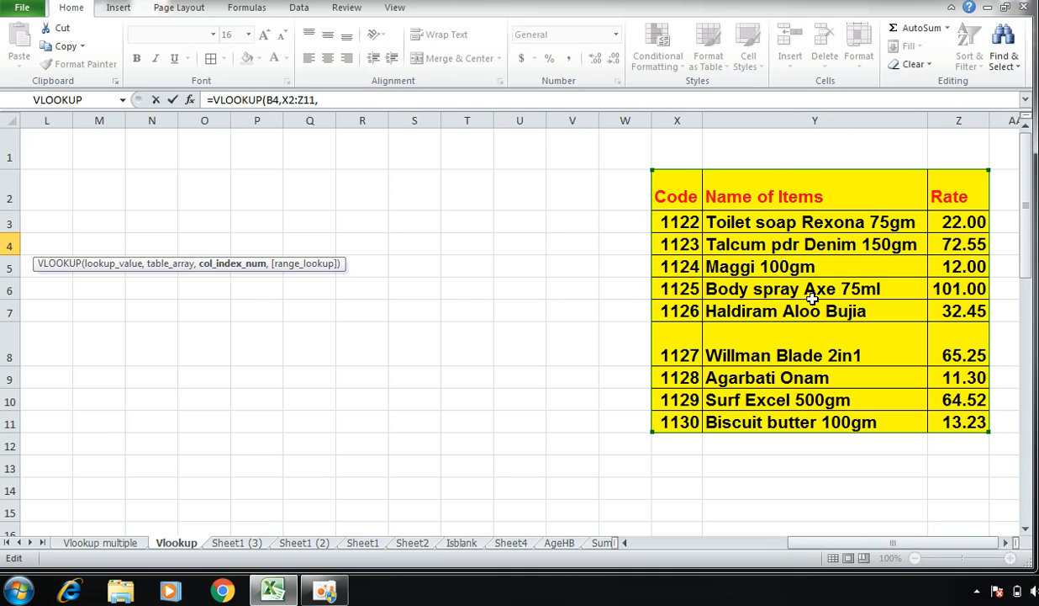
{"action": "left_click_drag", "start_coordinate": [859, 543], "coordinate": [671, 538]}
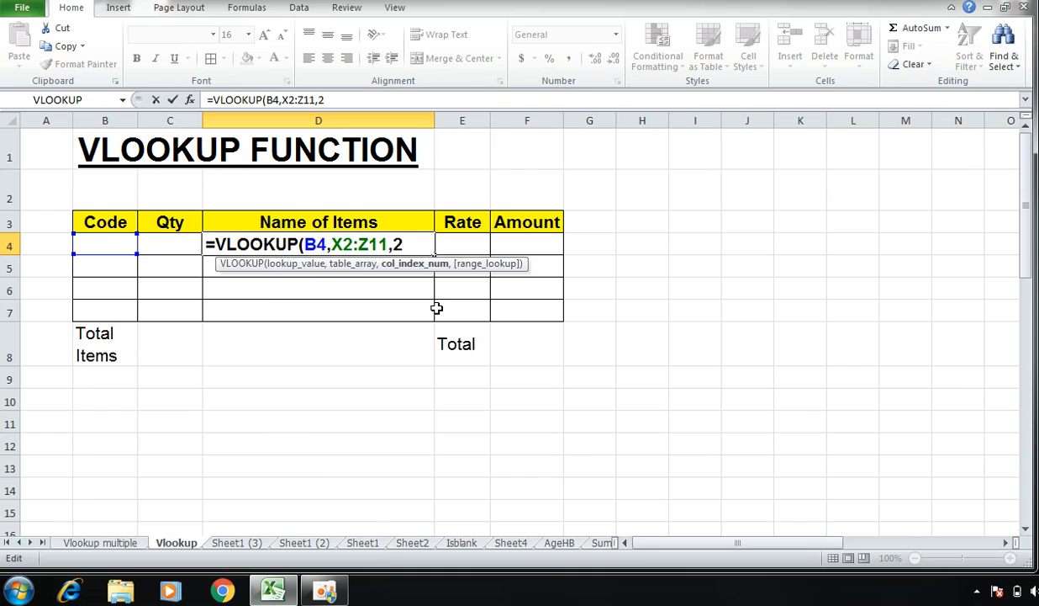
{"action": "type", "text": ","}
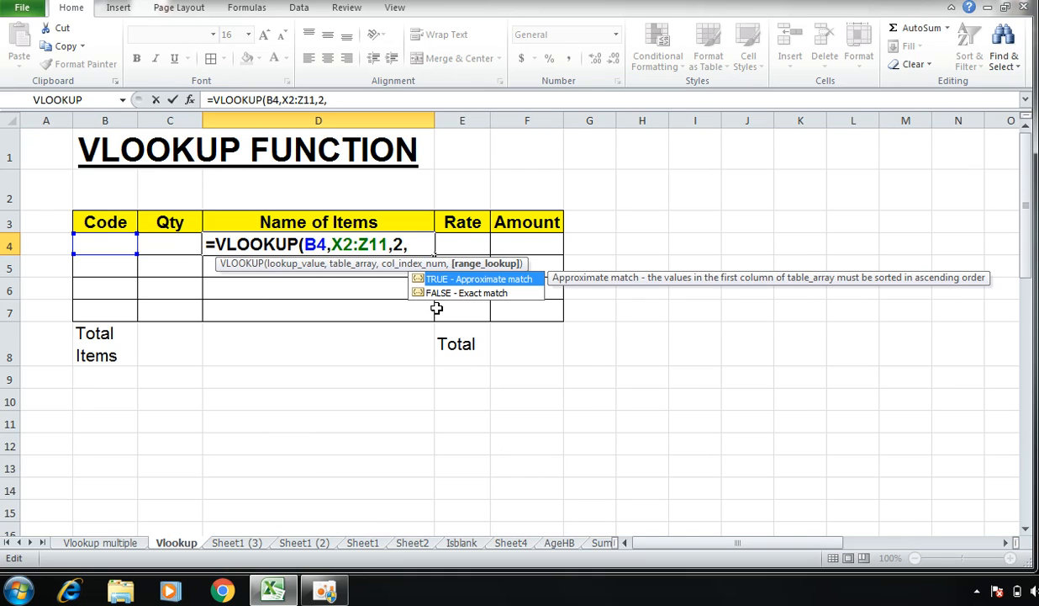
Step: Complete the D4 formula with 0 as the range lookup for an exact match, dismissing the Windows color scheme prompt
{"action": "type", "text": "0"}
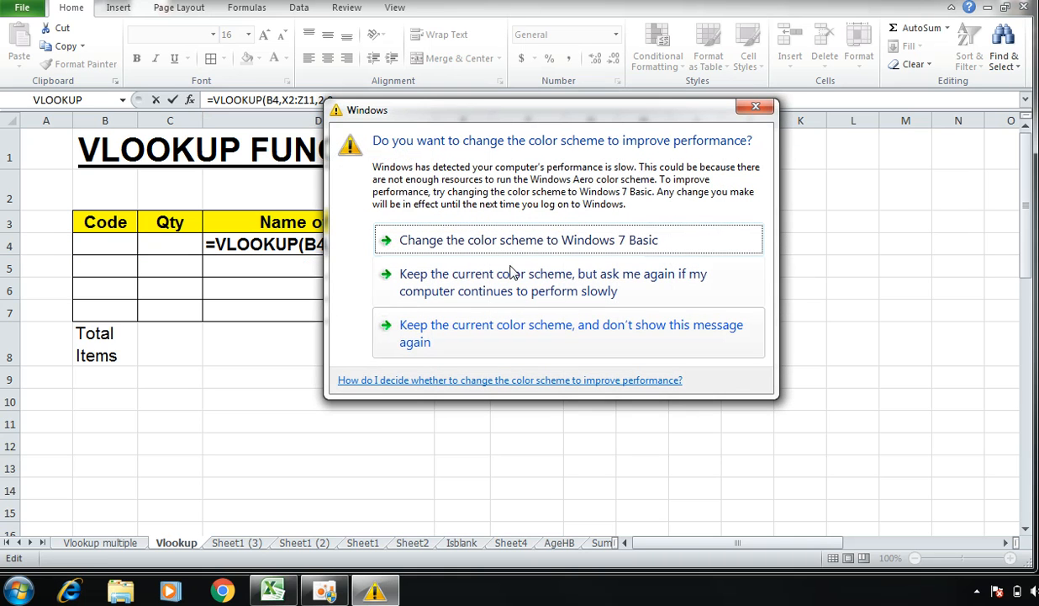
{"action": "left_click", "coordinate": [741, 108]}
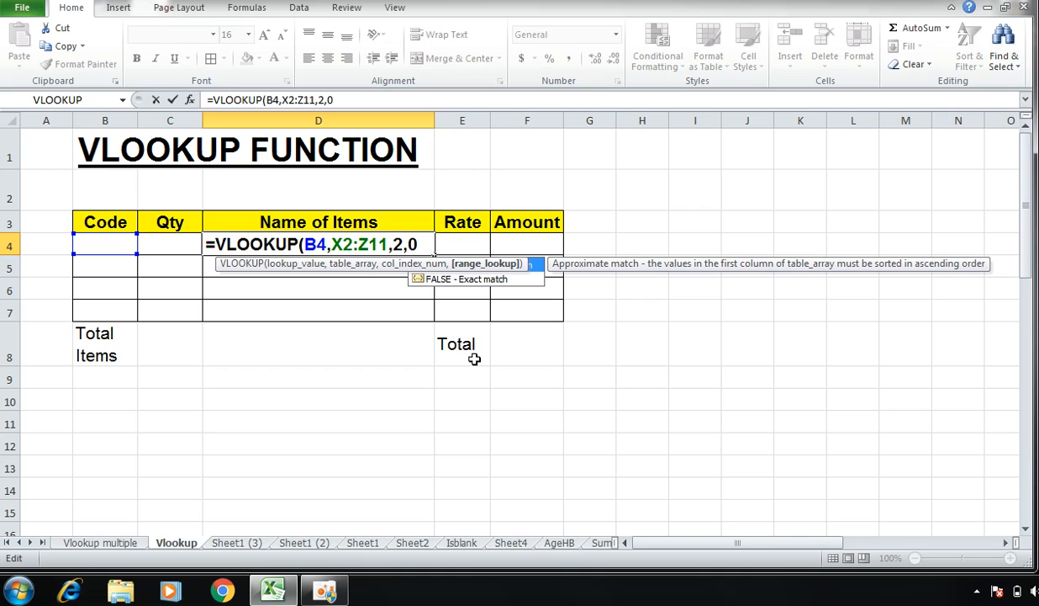
{"action": "type", "text": ")"}
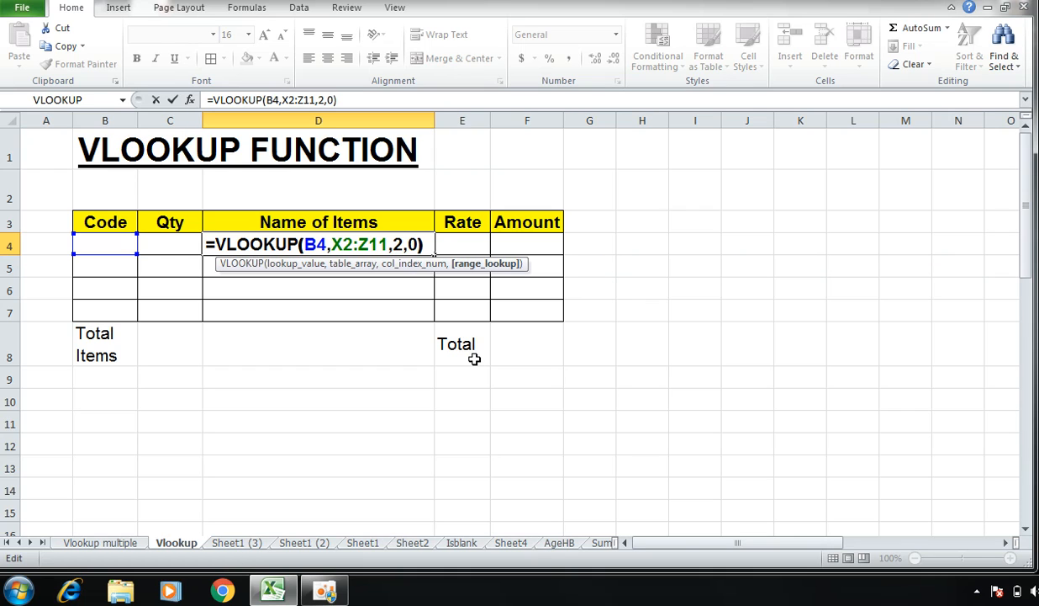
{"action": "key", "text": "Return"}
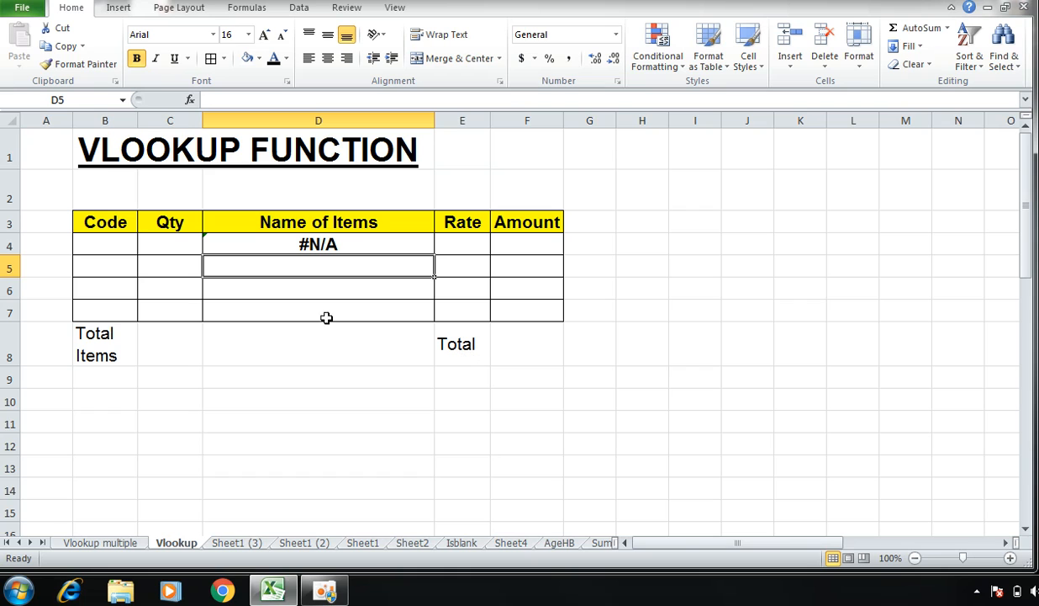
Step: Enter code 1122 in B4 to test the item name lookup
{"action": "left_click", "coordinate": [107, 234]}
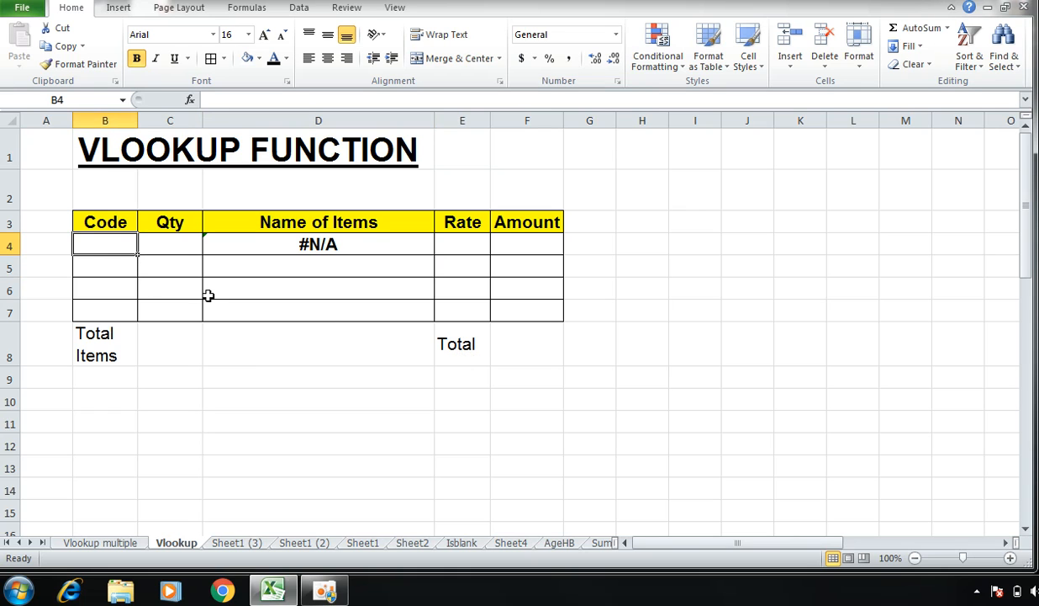
{"action": "type", "text": "1122"}
{"action": "key", "text": "Return"}
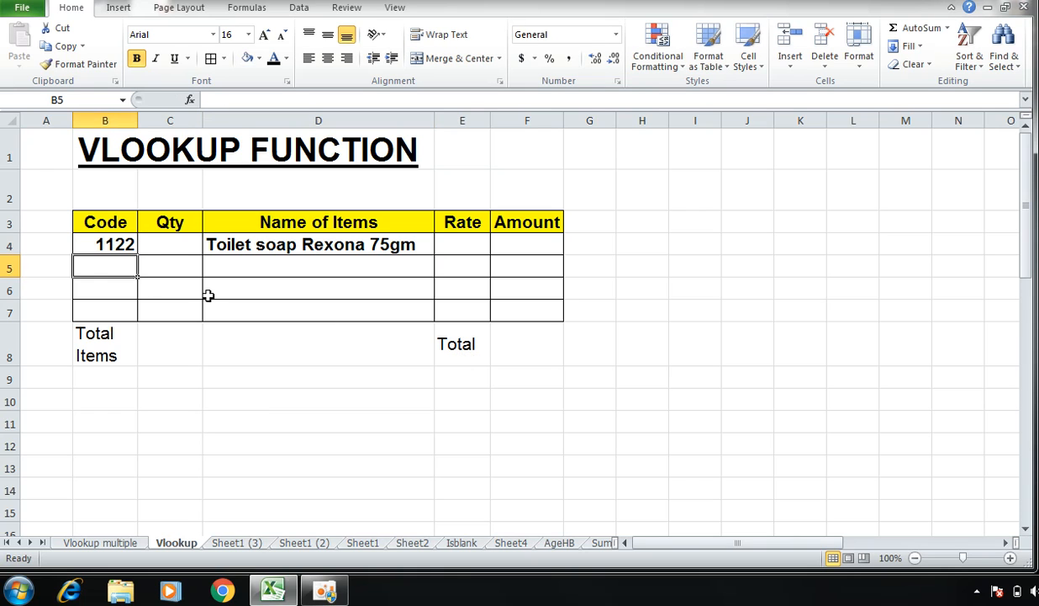
Step: Compare the item name returned in D4 with the price list entry for code 1122
{"action": "left_click", "coordinate": [112, 240]}
{"action": "left_click", "coordinate": [300, 250]}
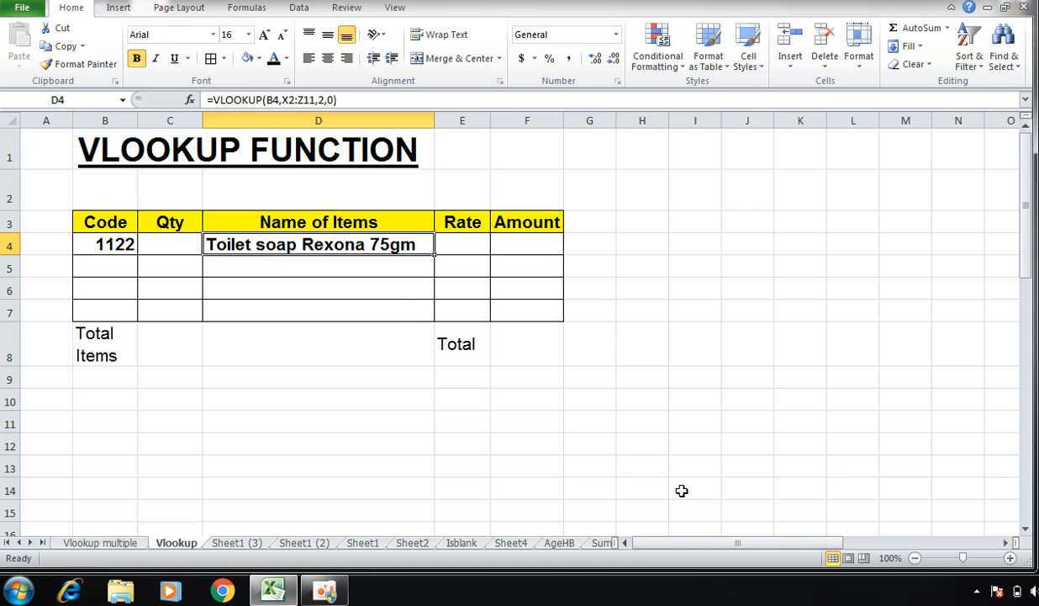
{"action": "left_click_drag", "start_coordinate": [707, 542], "coordinate": [832, 543]}
{"action": "left_click", "coordinate": [828, 222]}
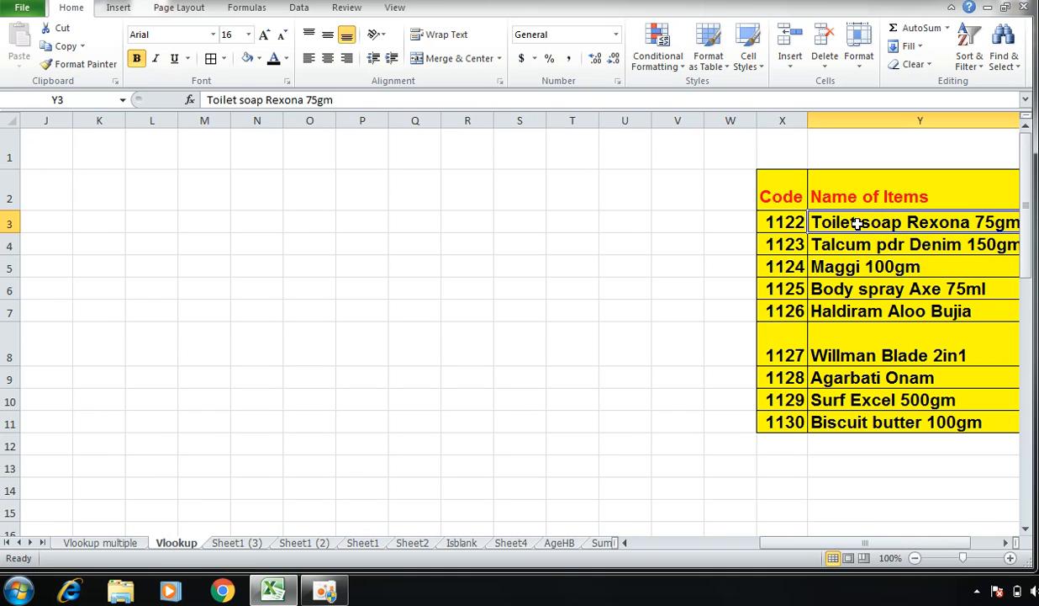
{"action": "left_click_drag", "start_coordinate": [941, 543], "coordinate": [774, 546]}
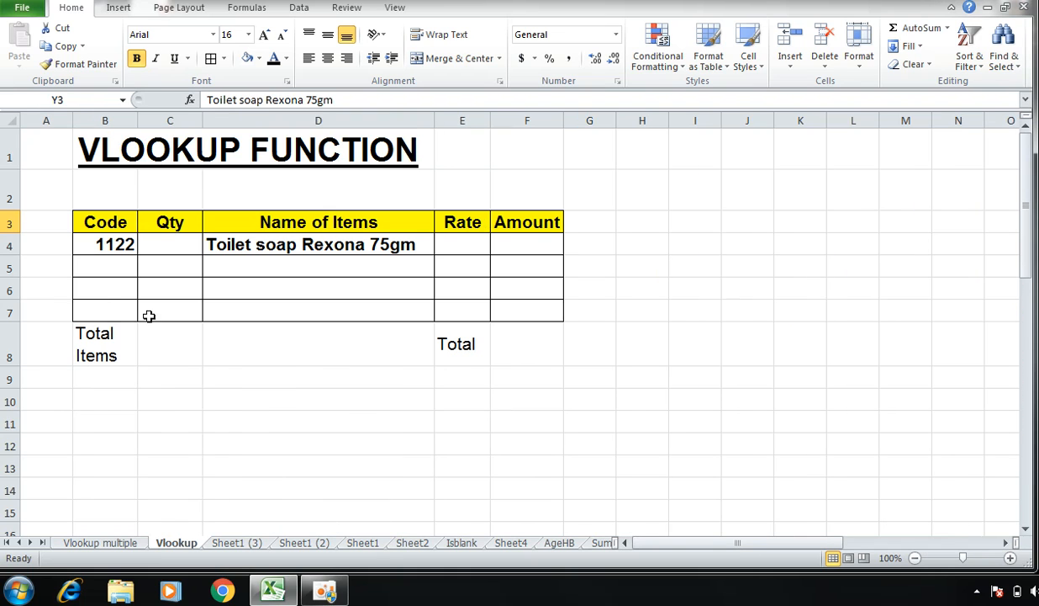
Step: Change the code in B4 to 1128 to test the lookup with another item
{"action": "left_click", "coordinate": [124, 244]}
{"action": "double_click", "coordinate": [124, 244]}
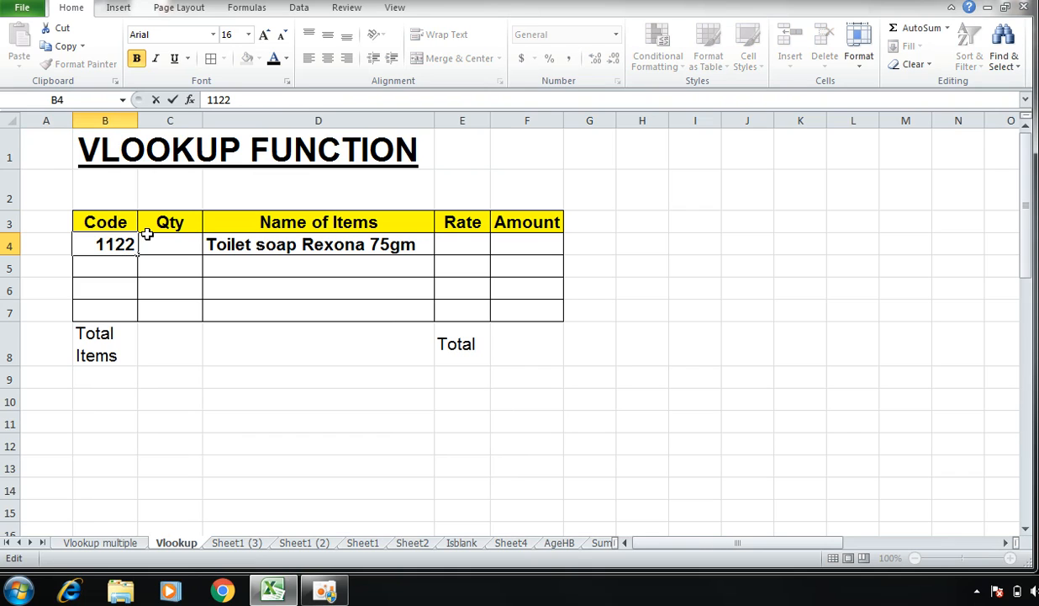
{"action": "key", "text": "BackSpace"}
{"action": "type", "text": "8"}
{"action": "key", "text": "Return"}
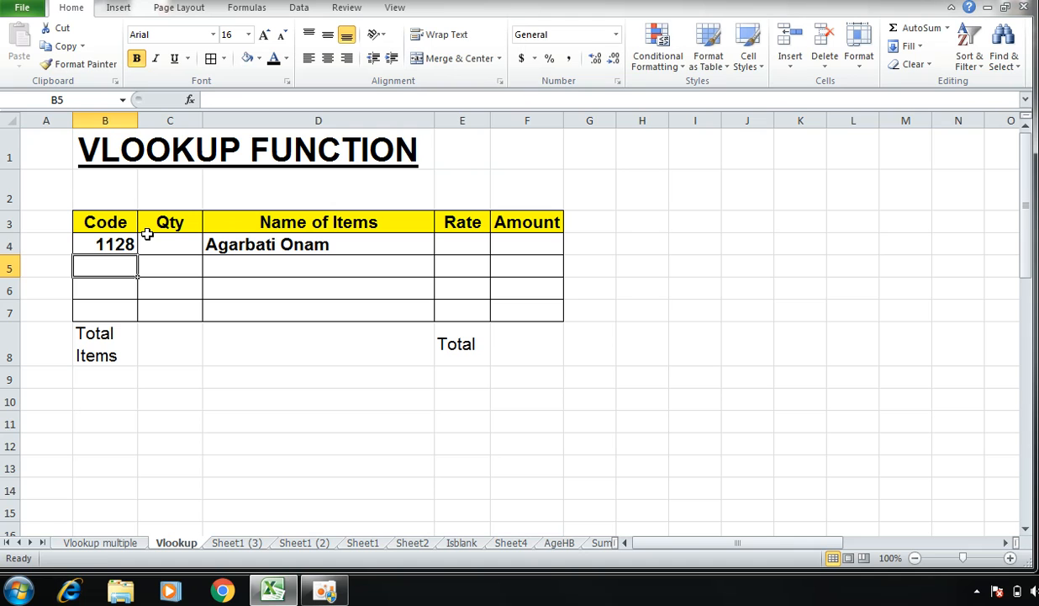
Step: Check the item name returned in D4 against the price list row for code 1128
{"action": "left_click", "coordinate": [250, 244]}
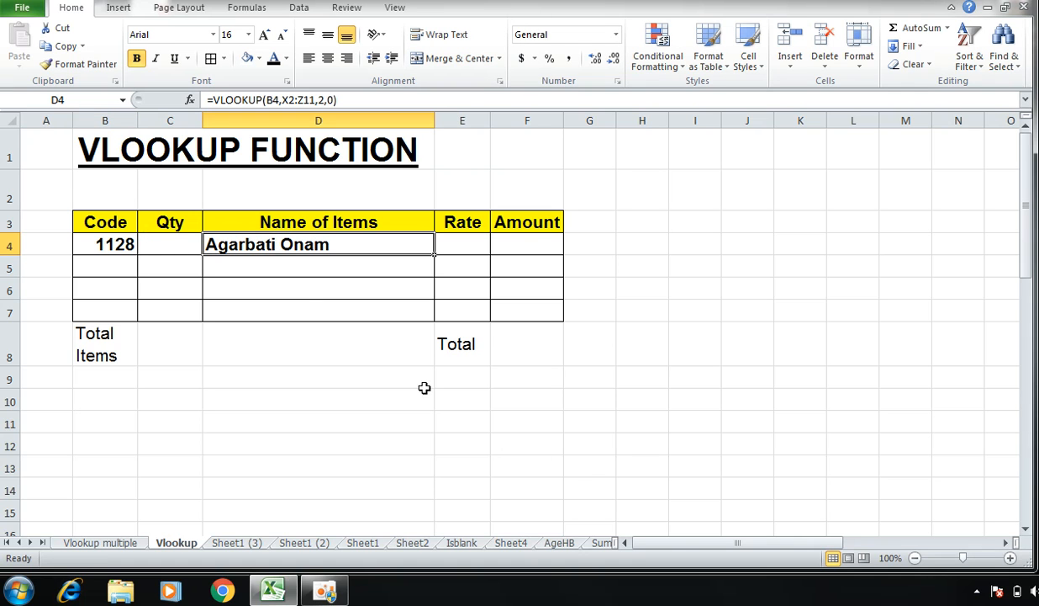
{"action": "left_click_drag", "start_coordinate": [696, 548], "coordinate": [837, 548]}
{"action": "left_click_drag", "start_coordinate": [714, 376], "coordinate": [877, 381]}
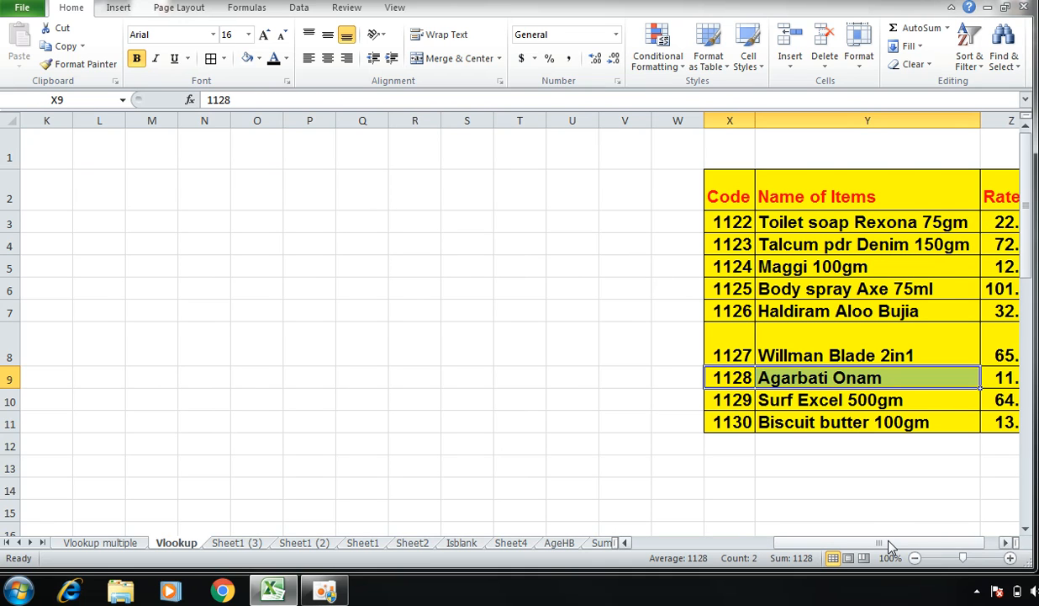
{"action": "left_click_drag", "start_coordinate": [880, 545], "coordinate": [740, 546]}
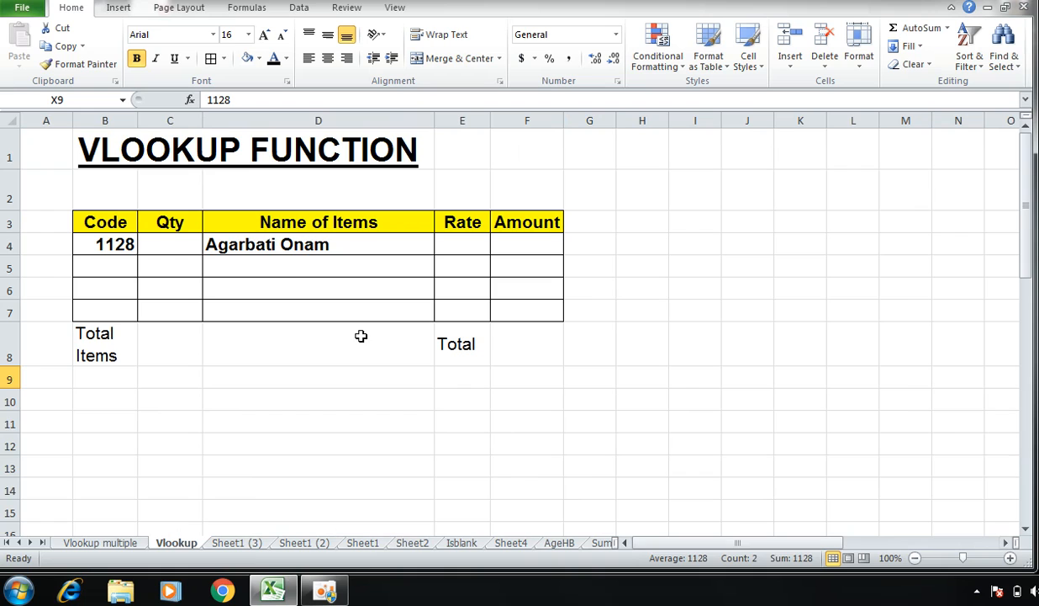
{"action": "left_click", "coordinate": [307, 252]}
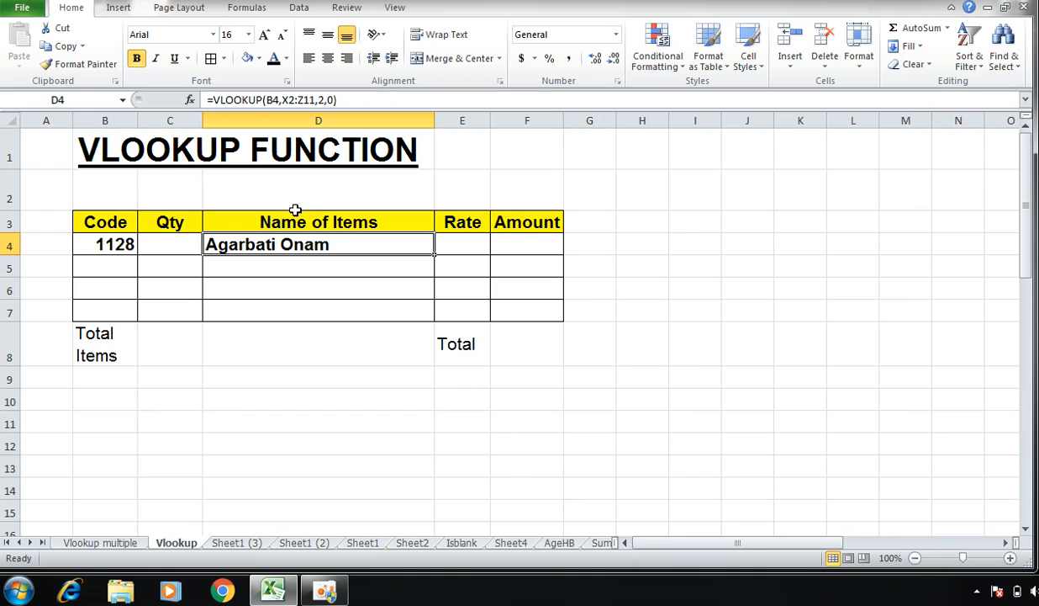
{"action": "left_click", "coordinate": [292, 265]}
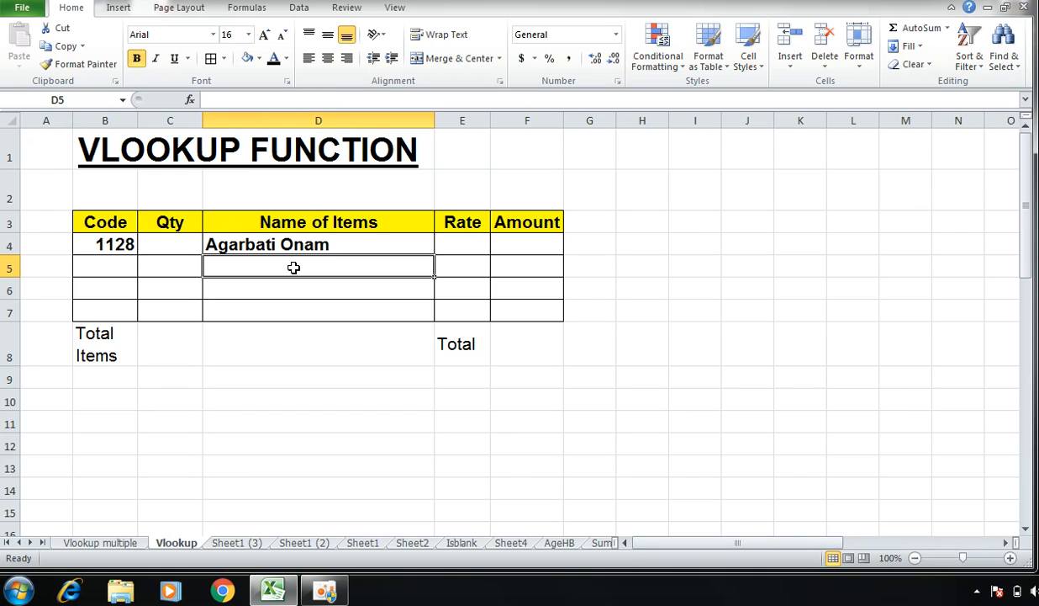
{"action": "left_click", "coordinate": [300, 245]}
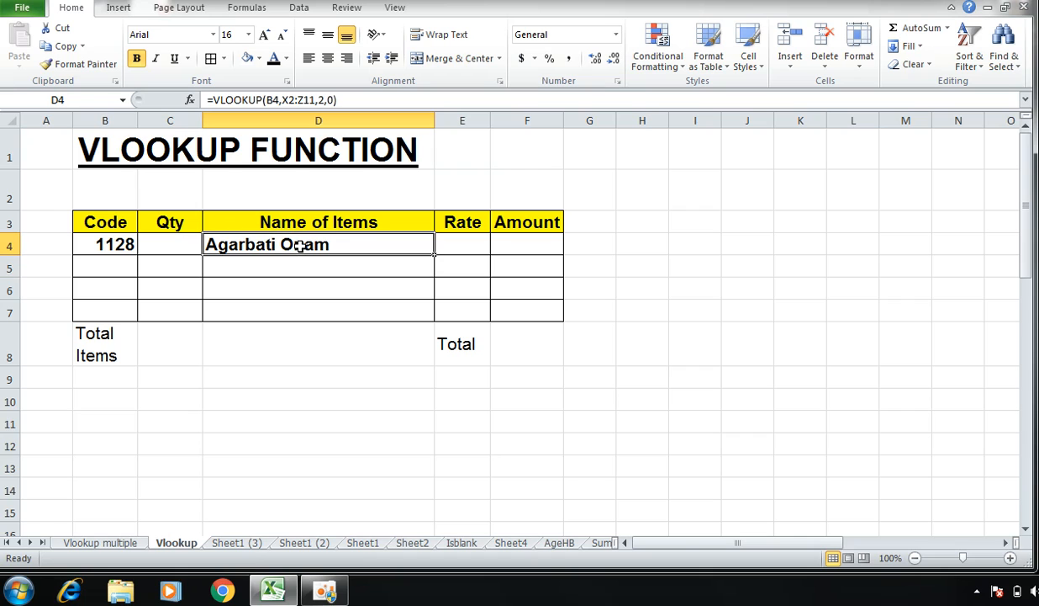
Step: Enter code 1123 in B4 as the first item of the billing table
{"action": "left_click", "coordinate": [117, 243]}
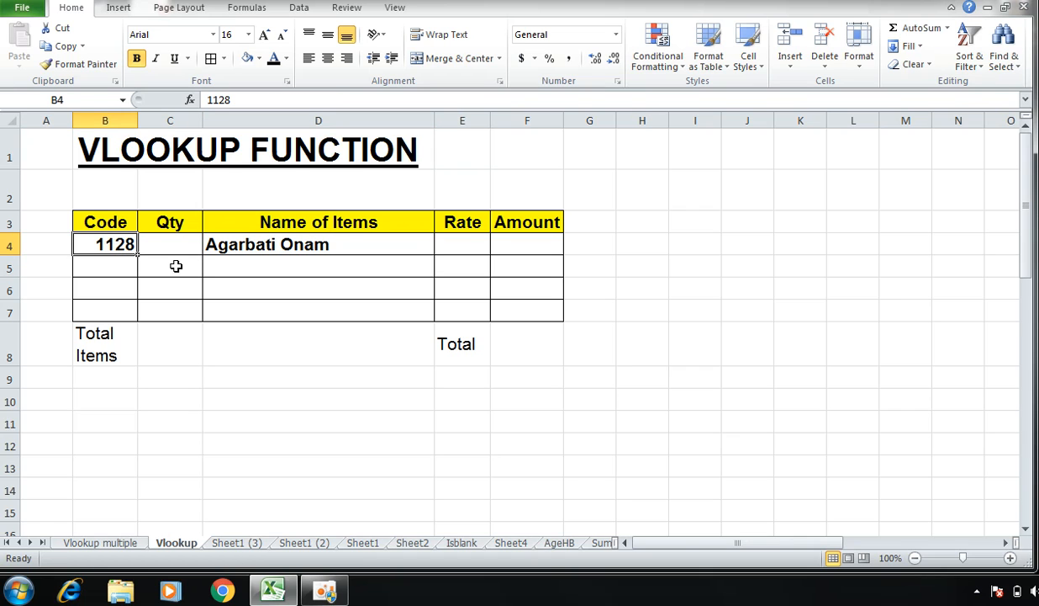
{"action": "type", "text": "1123"}
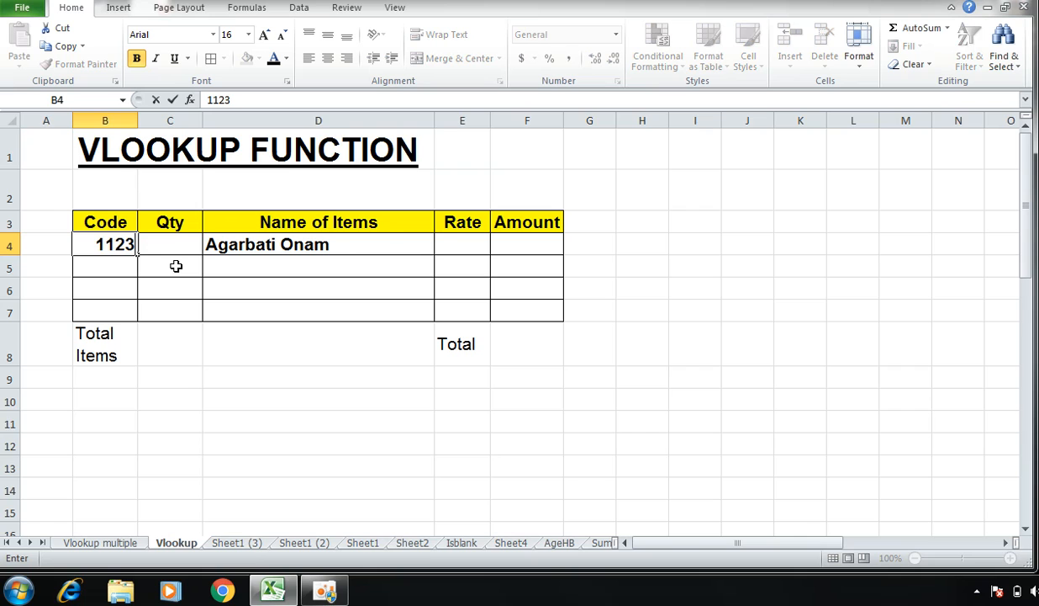
{"action": "key", "text": "Return"}
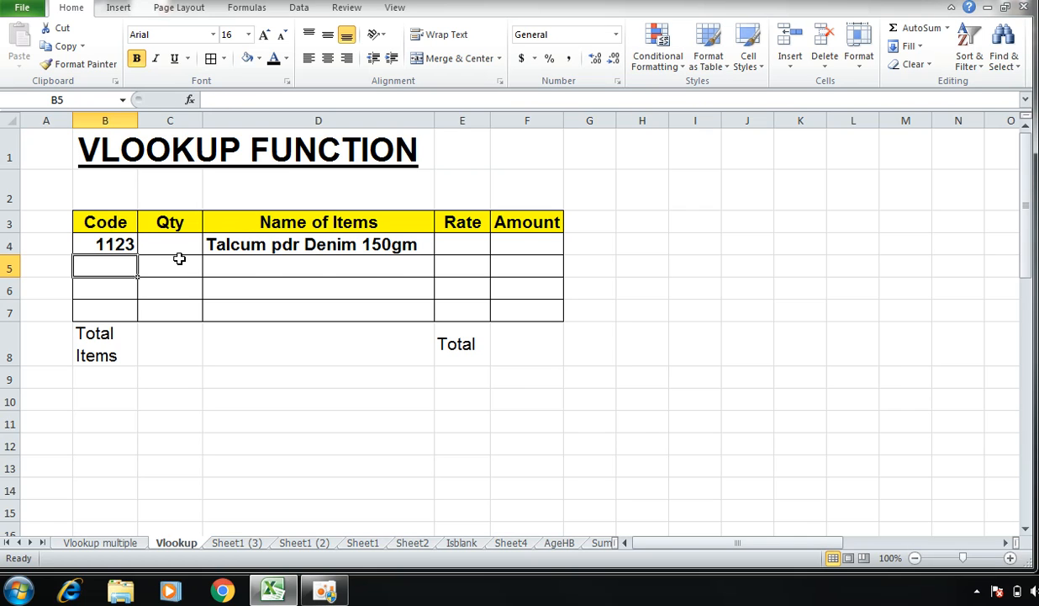
Step: Start a VLOOKUP formula in E4, the first Rate cell, with code cell B4 as the lookup value
{"action": "left_click", "coordinate": [455, 242]}
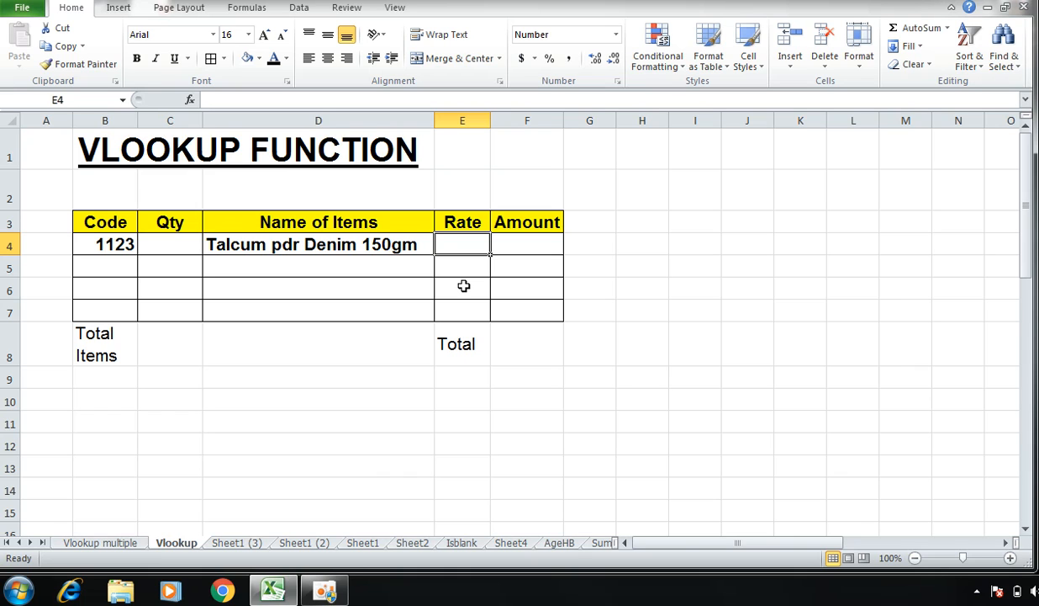
{"action": "type", "text": "=vlo"}
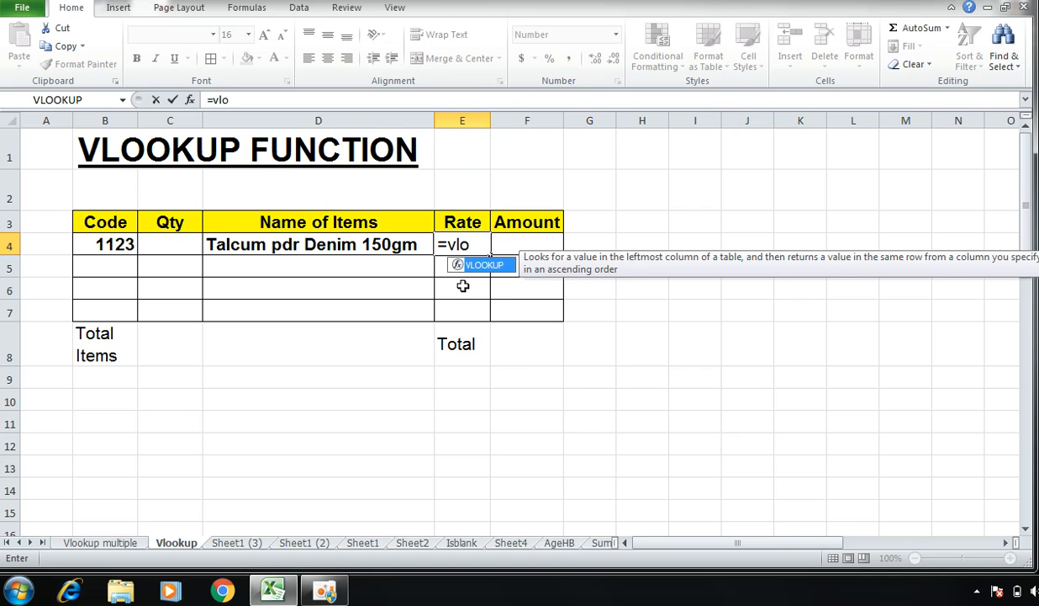
{"action": "double_click", "coordinate": [485, 265]}
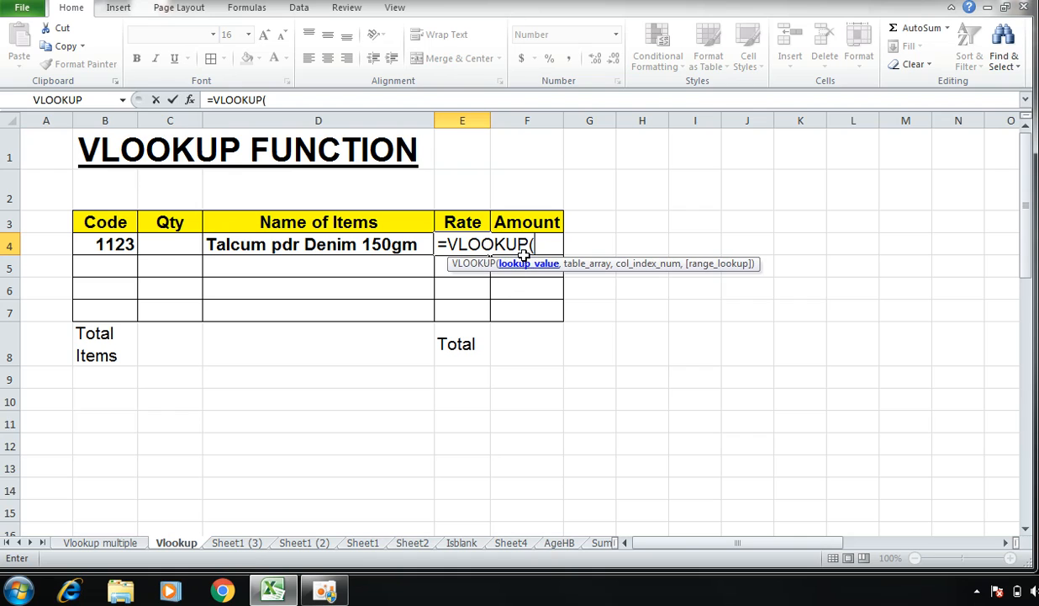
{"action": "left_click", "coordinate": [119, 244]}
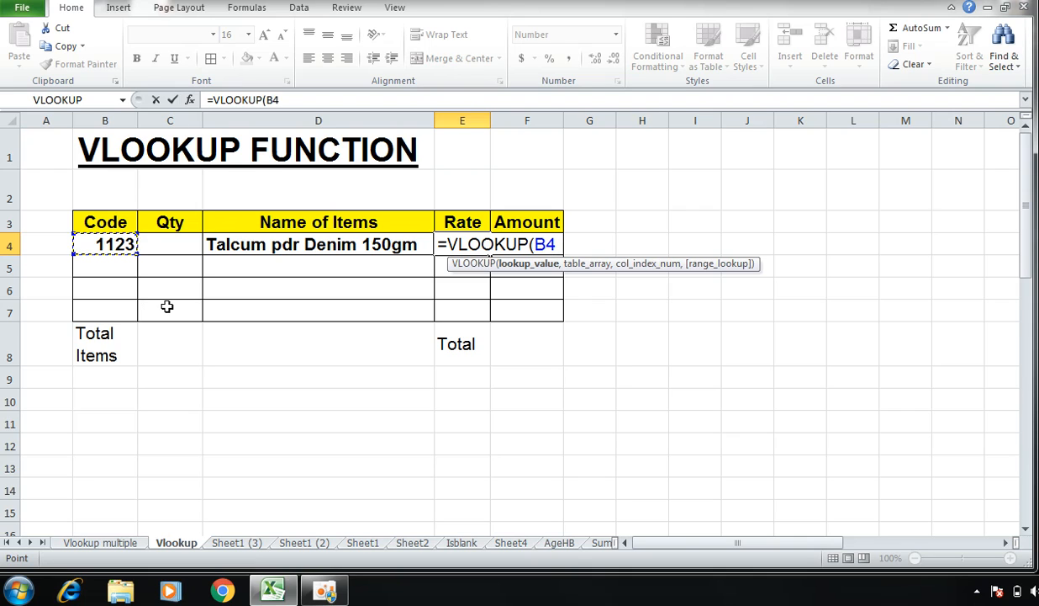
{"action": "type", "text": ","}
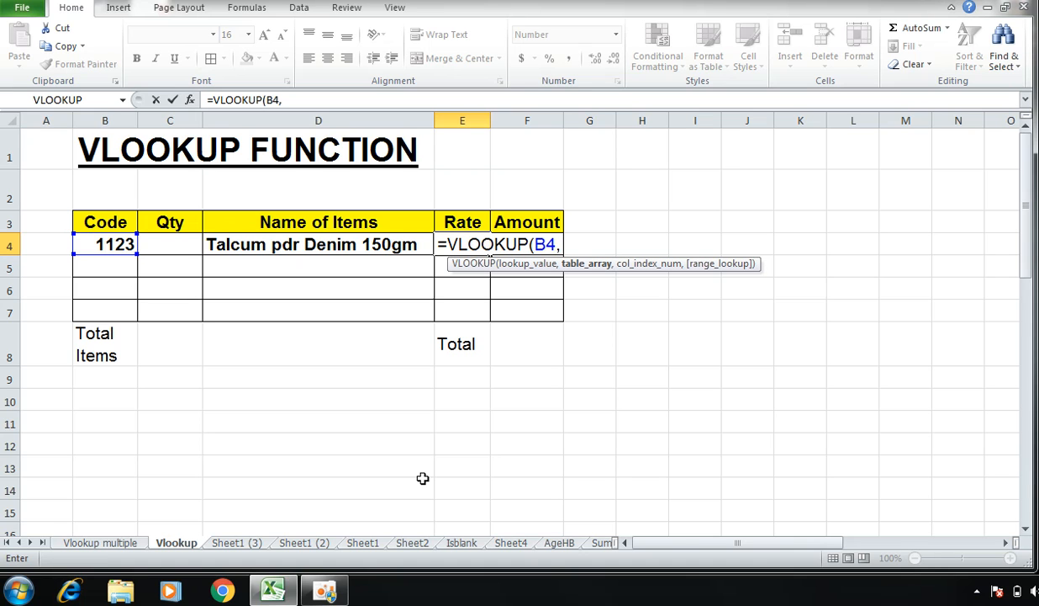
Step: Add the price list range X2:Z11 as the table array of the E4 formula, followed by a comma
{"action": "left_click_drag", "start_coordinate": [688, 545], "coordinate": [842, 543]}
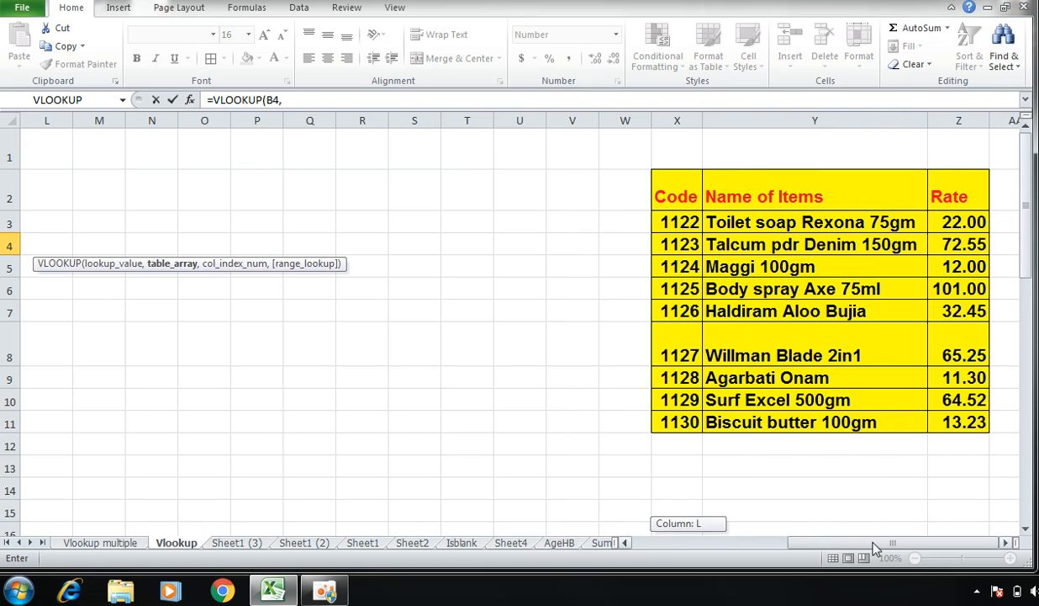
{"action": "left_click_drag", "start_coordinate": [665, 189], "coordinate": [958, 414]}
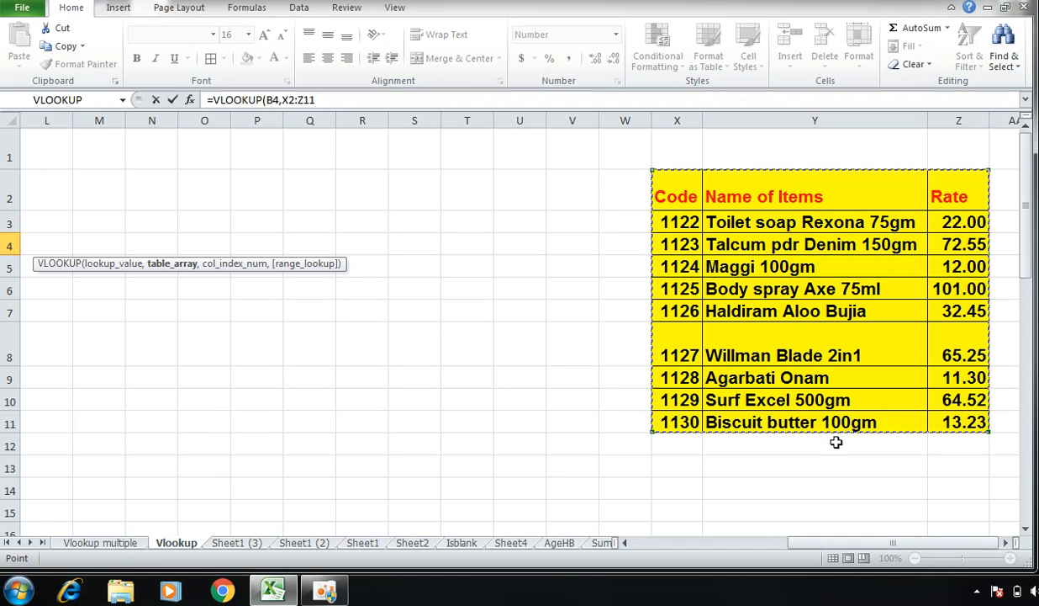
{"action": "left_click_drag", "start_coordinate": [835, 543], "coordinate": [673, 548]}
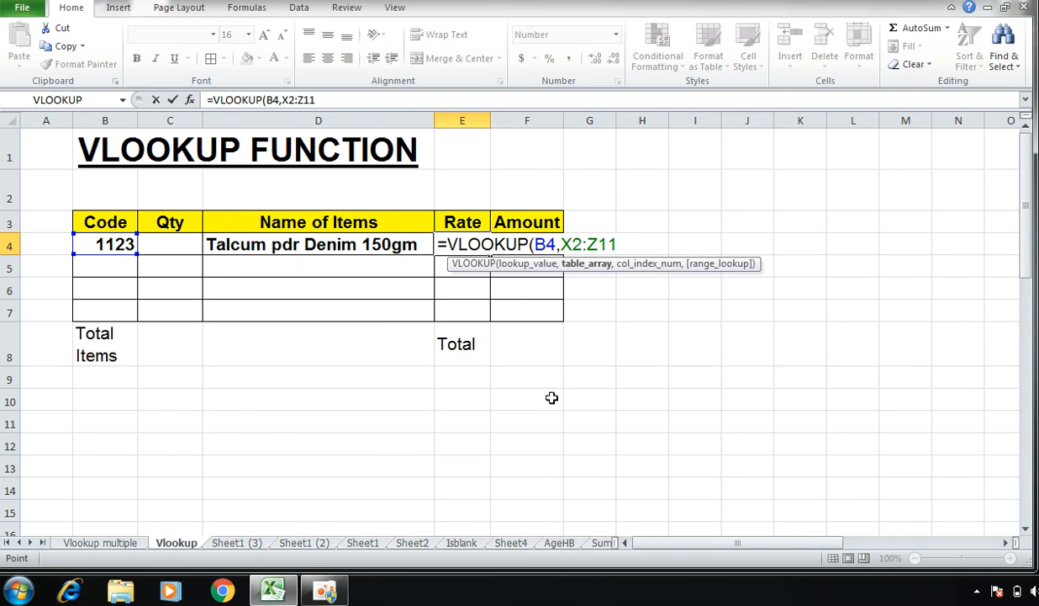
{"action": "type", "text": ","}
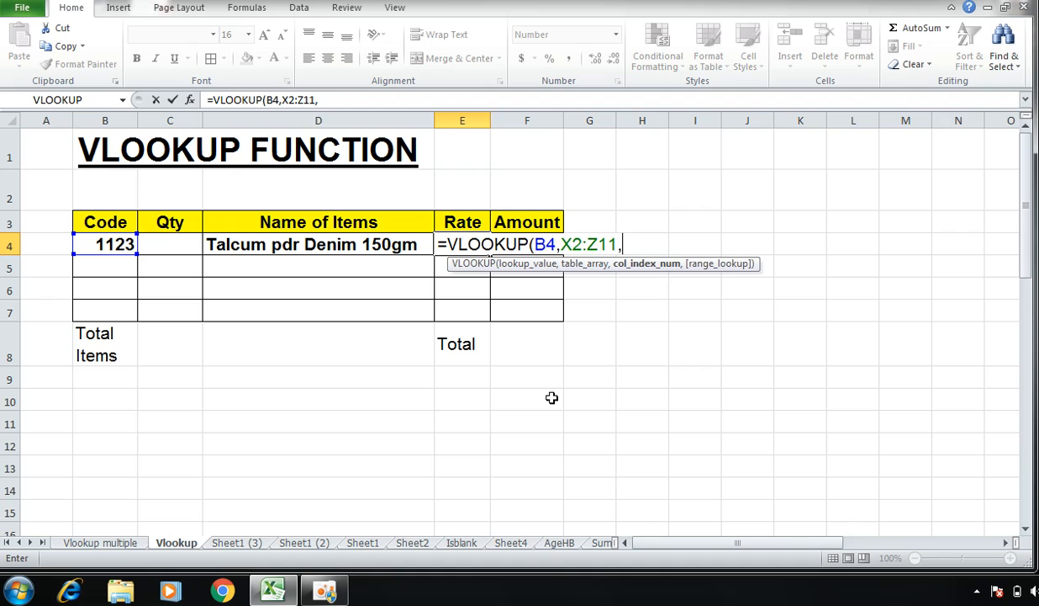
Step: Finish the E4 VLOOKUP formula with column index 3 and range lookup 0, and dismiss the Windows color scheme prompt
{"action": "type", "text": "3"}
{"action": "left_click_drag", "start_coordinate": [747, 551], "coordinate": [959, 546]}
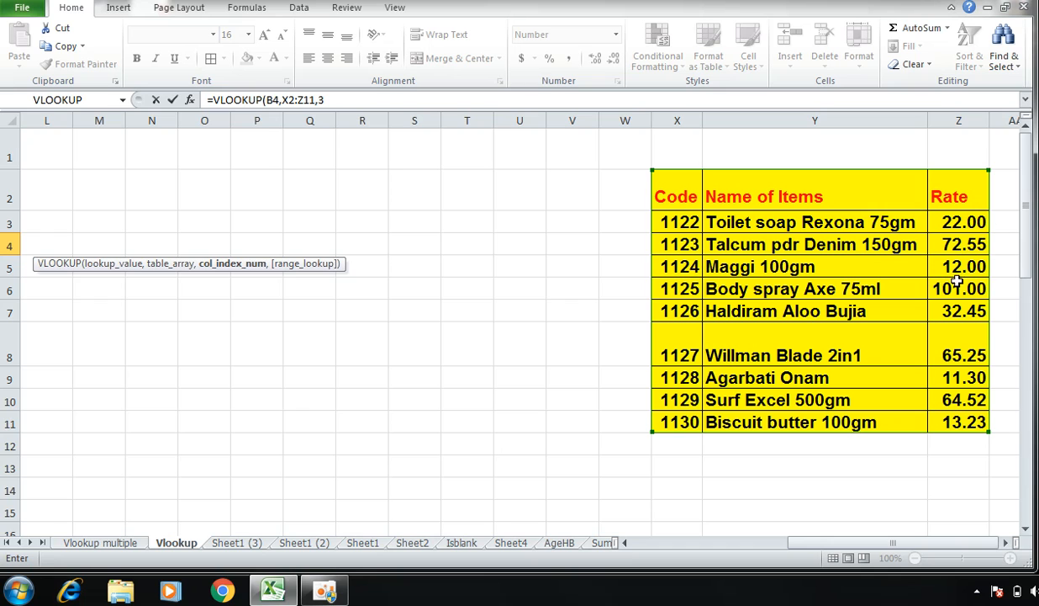
{"action": "left_click_drag", "start_coordinate": [944, 546], "coordinate": [727, 547]}
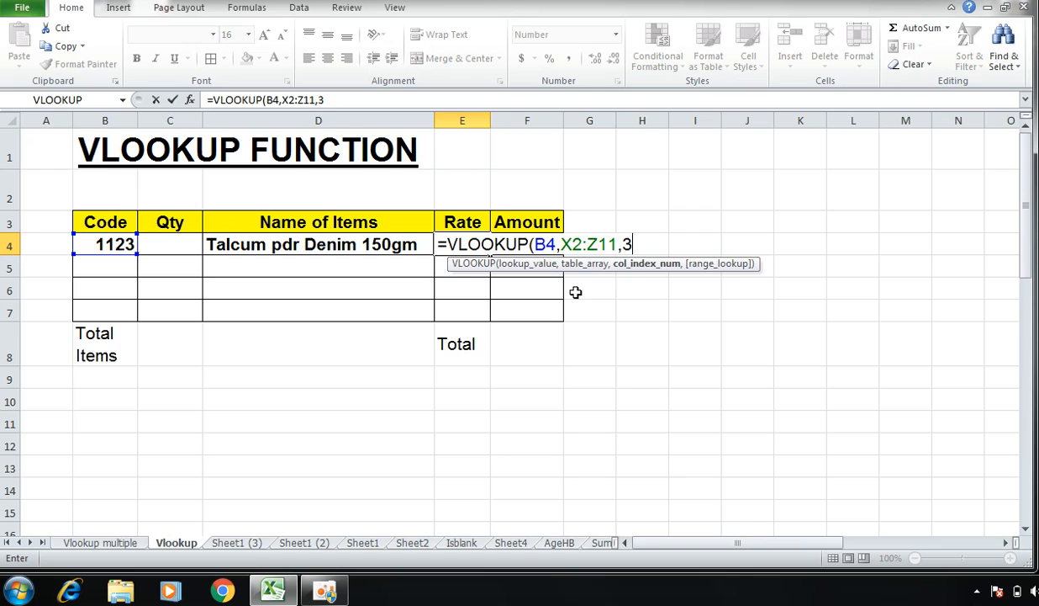
{"action": "type", "text": ",0"}
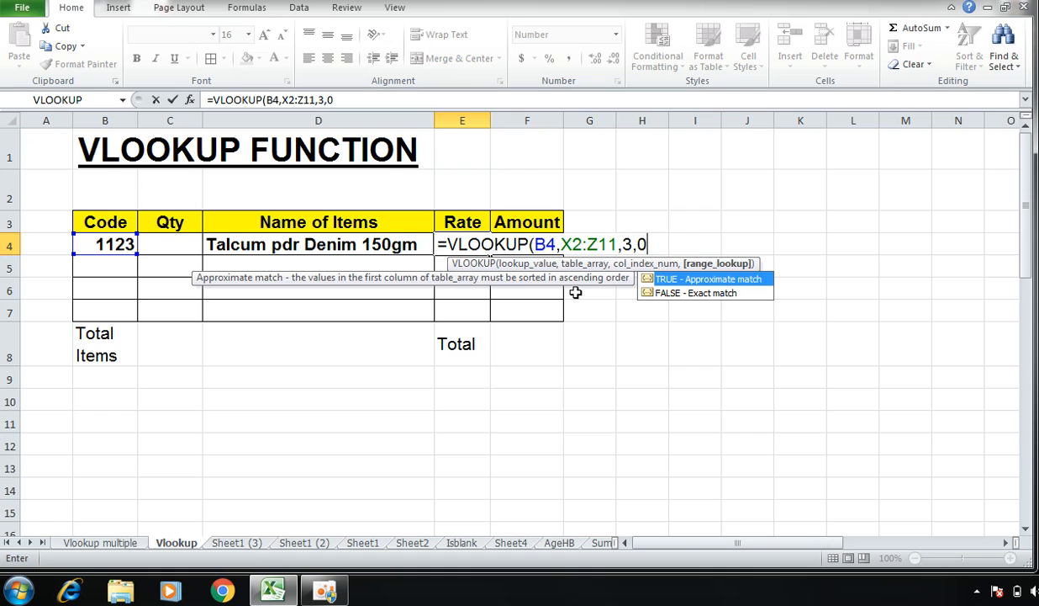
{"action": "type", "text": ")"}
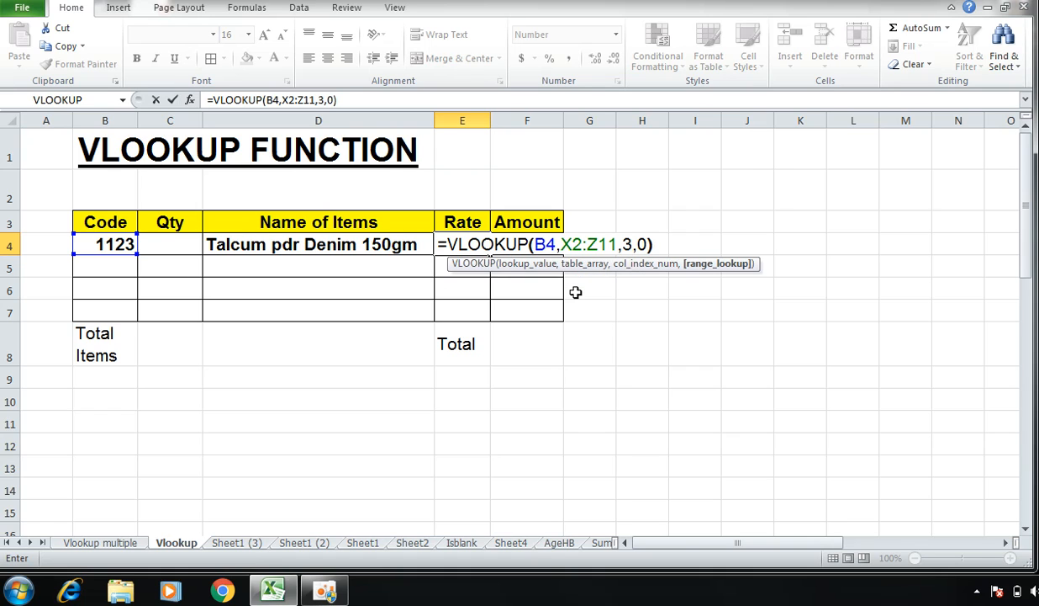
{"action": "key", "text": "Return"}
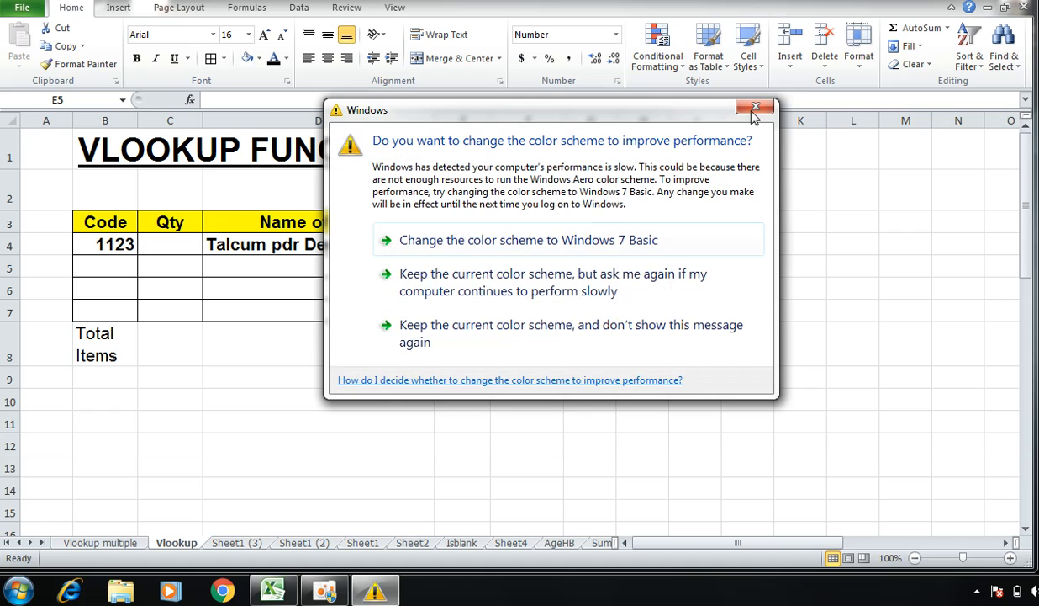
{"action": "left_click", "coordinate": [754, 108]}
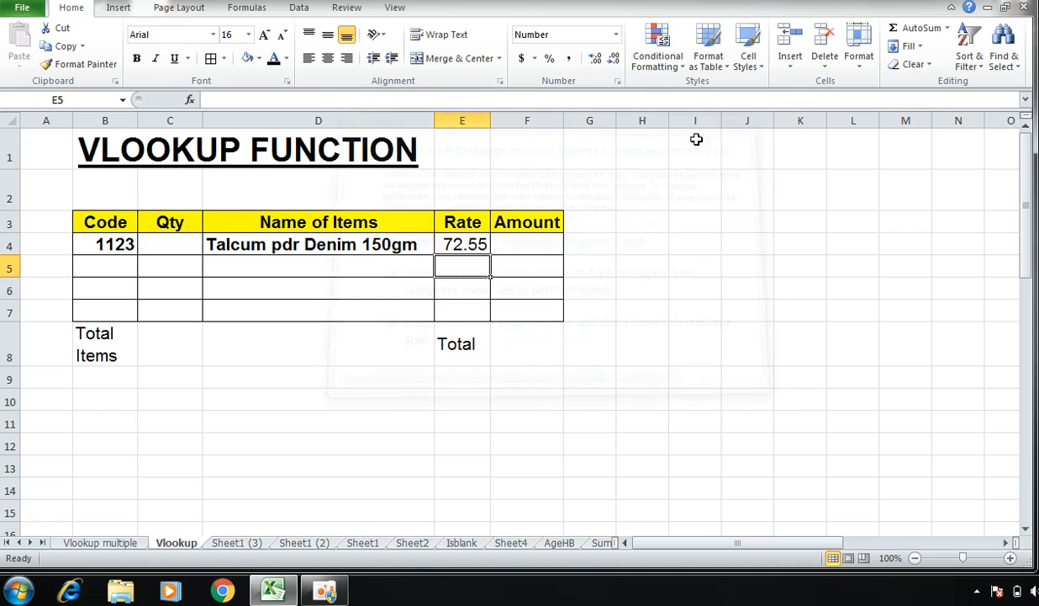
Step: Open the first item's code in B4 for editing
{"action": "double_click", "coordinate": [127, 243]}
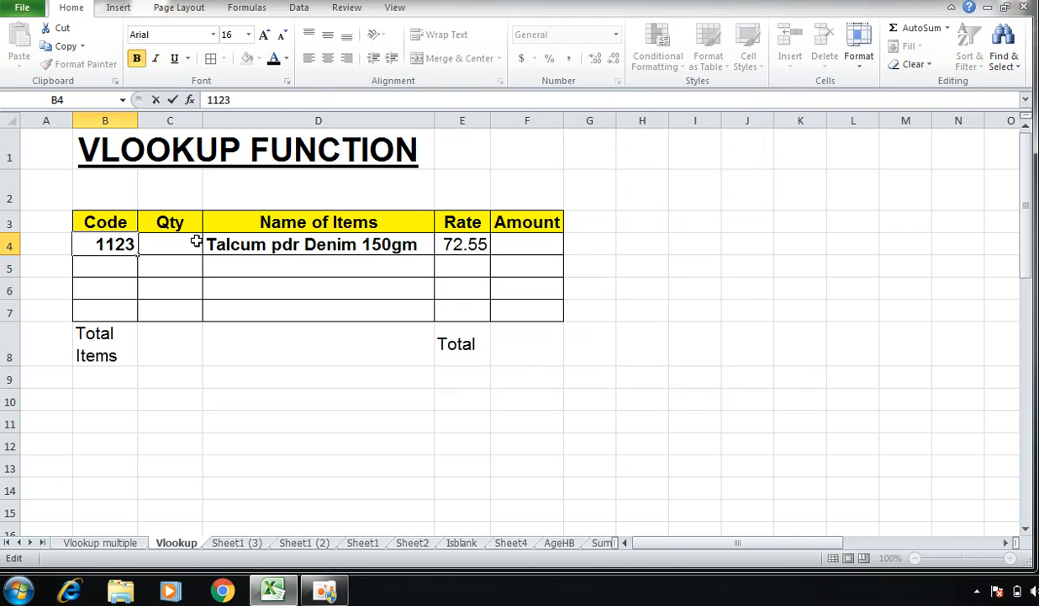